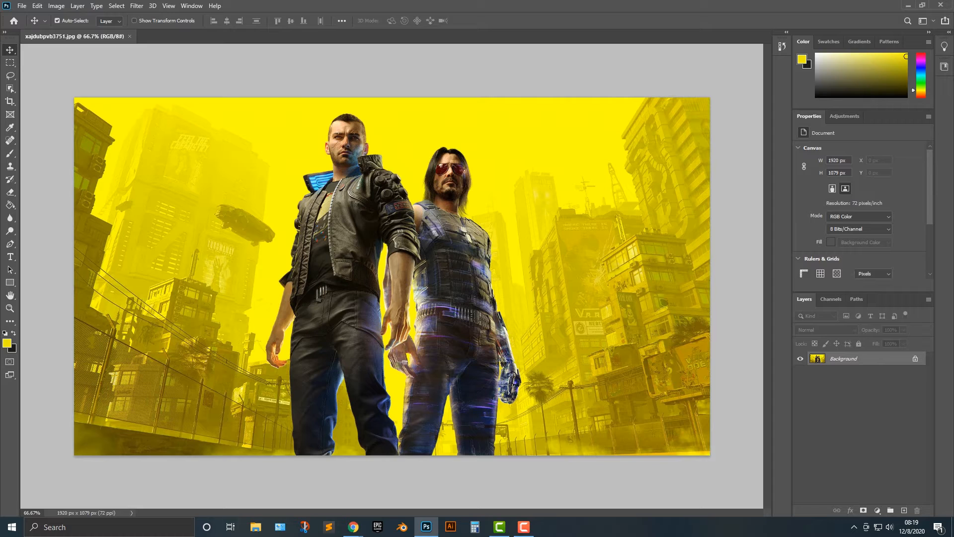
Step: Add a new empty layer, unlock the background image and place the empty layer beneath it
{"action": "right_click", "coordinate": [827, 378]}
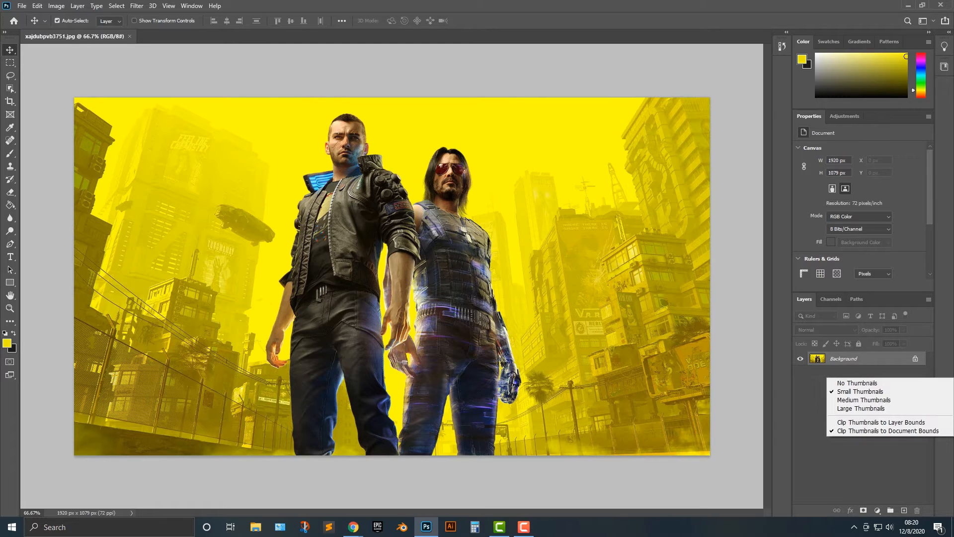
{"action": "left_click", "coordinate": [904, 510]}
{"action": "left_click", "coordinate": [903, 511]}
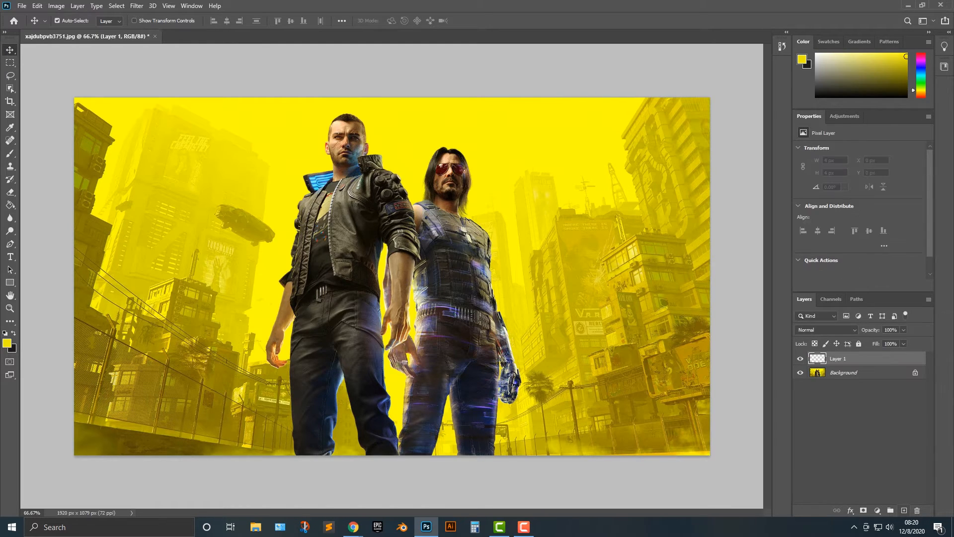
{"action": "left_click_drag", "start_coordinate": [855, 358], "coordinate": [854, 385]}
{"action": "left_click_drag", "start_coordinate": [854, 373], "coordinate": [854, 358]}
{"action": "left_click", "coordinate": [914, 373]}
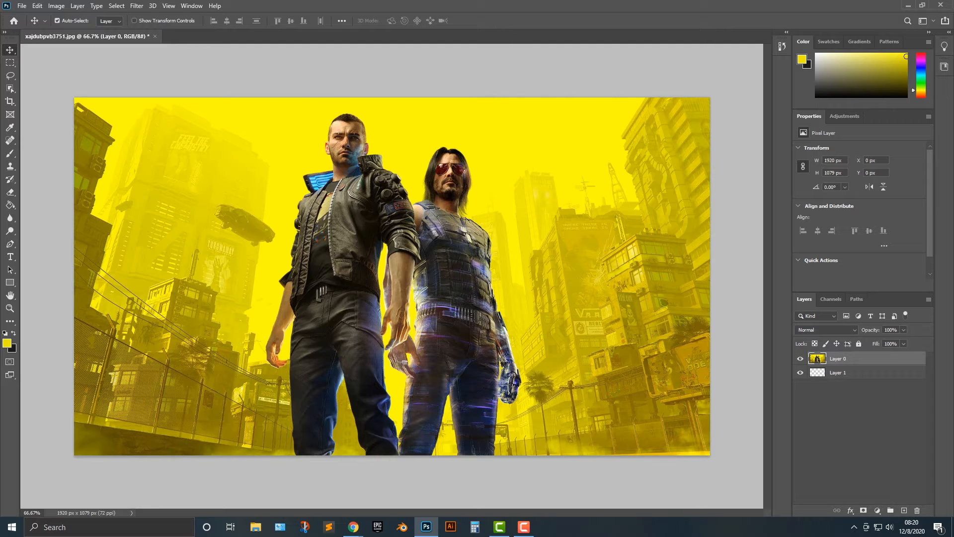
Step: Extend the canvas above and below the image with the Crop tool to about 1920 × 1857 px
{"action": "key", "text": "c"}
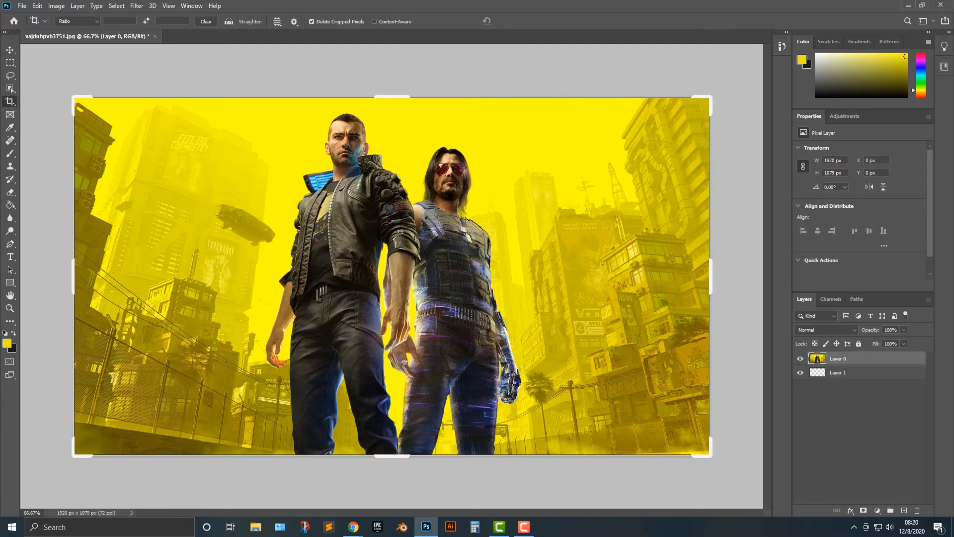
{"action": "left_click_drag", "start_coordinate": [392, 97], "coordinate": [392, 46]}
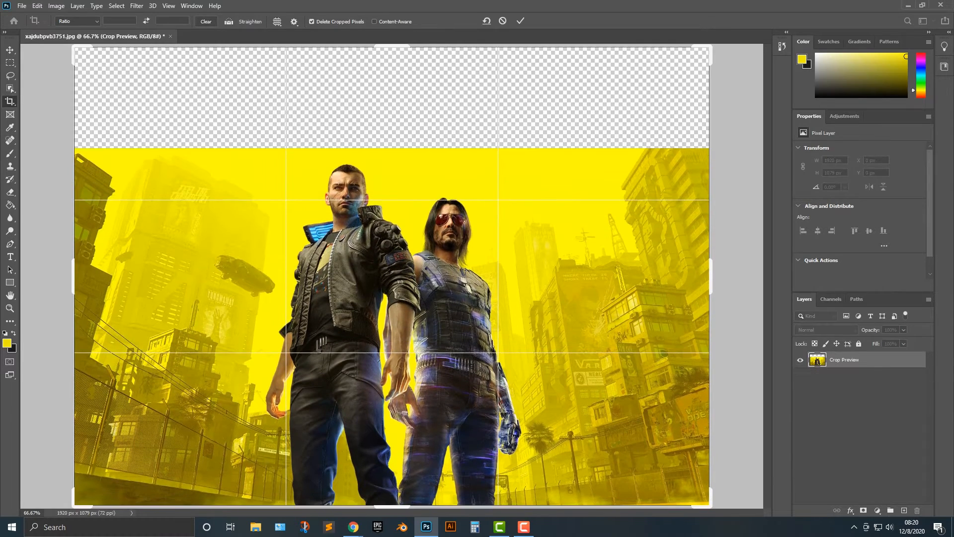
{"action": "scroll", "coordinate": [392, 276], "scroll_direction": "down", "scroll_amount": 6}
{"action": "left_click_drag", "start_coordinate": [392, 407], "coordinate": [392, 441]}
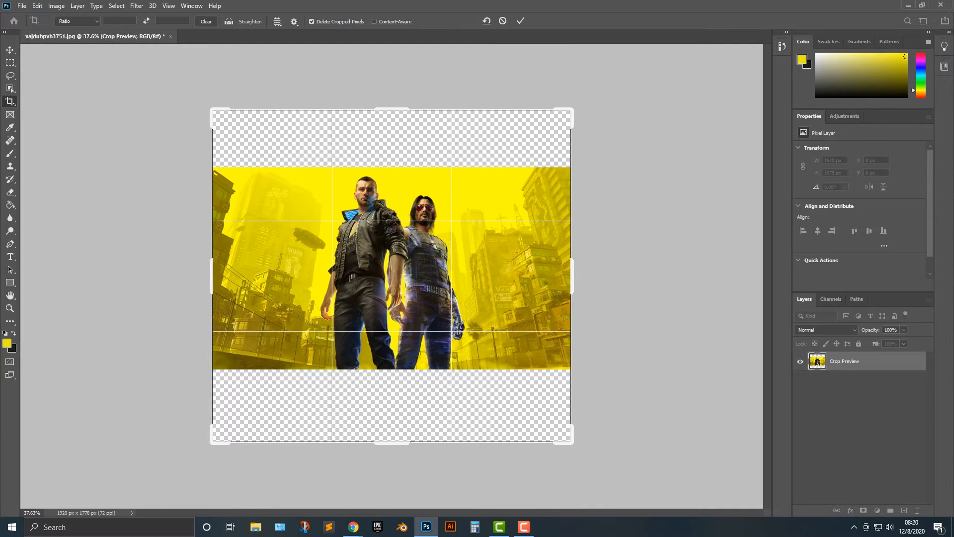
{"action": "left_click_drag", "start_coordinate": [391, 109], "coordinate": [392, 100]}
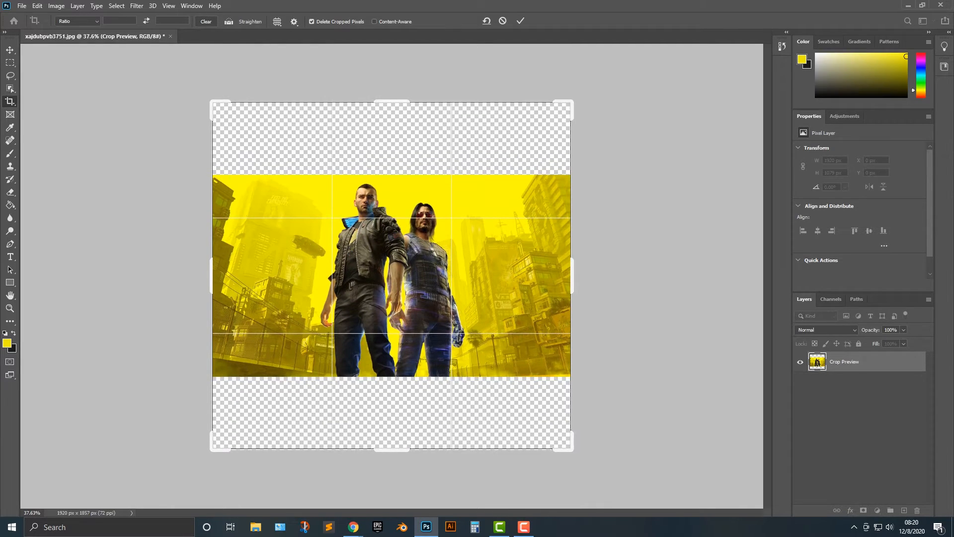
{"action": "left_click", "coordinate": [10, 50]}
{"action": "left_click", "coordinate": [149, 149]}
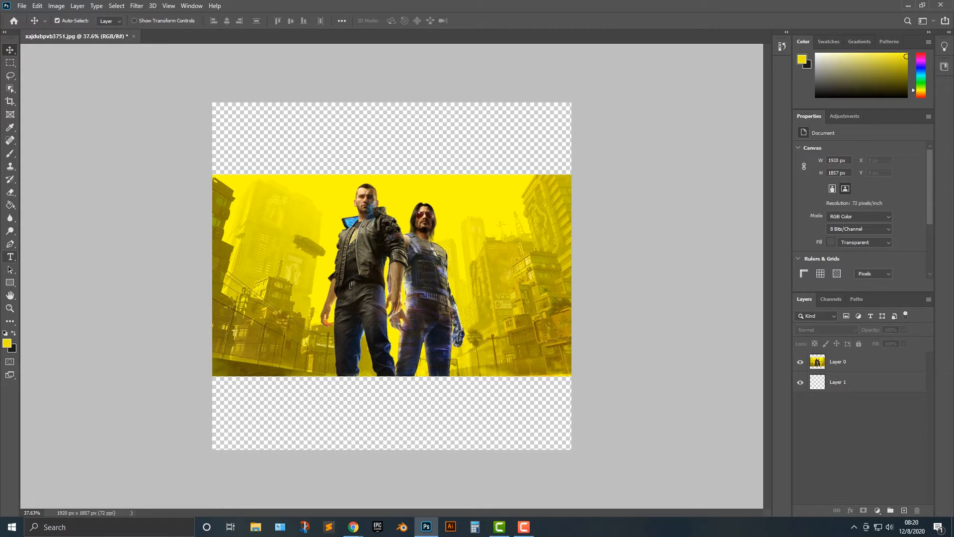
Step: Start a text line in the empty area above the image and set its colour to black
{"action": "left_click", "coordinate": [10, 257]}
{"action": "left_click", "coordinate": [61, 256]}
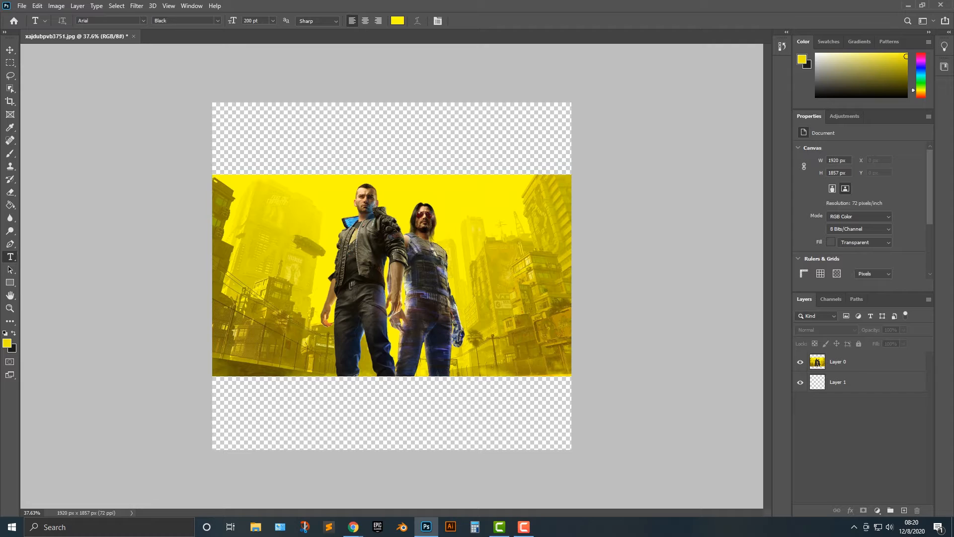
{"action": "left_click", "coordinate": [249, 142]}
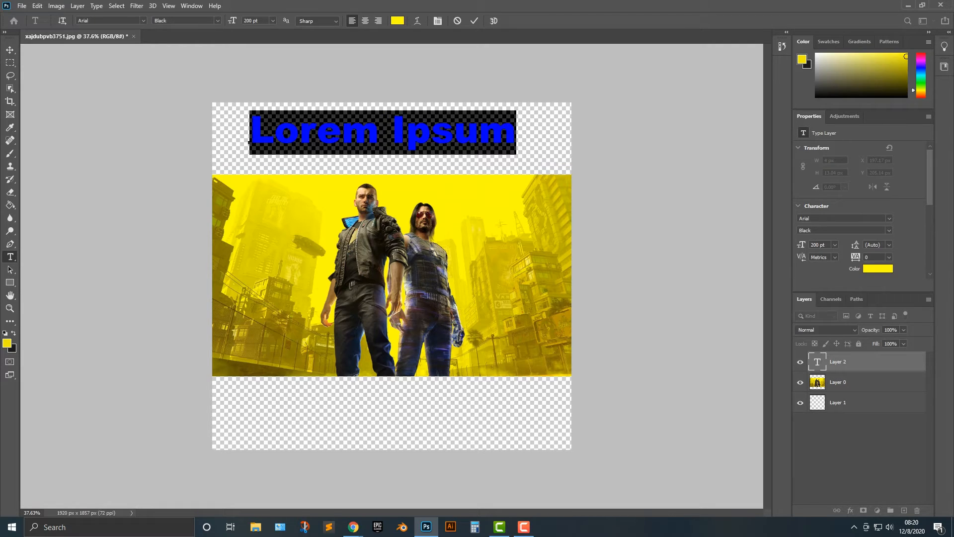
{"action": "left_click", "coordinate": [397, 20]}
{"action": "left_click_drag", "start_coordinate": [447, 171], "coordinate": [347, 246]}
{"action": "key", "text": "Return"}
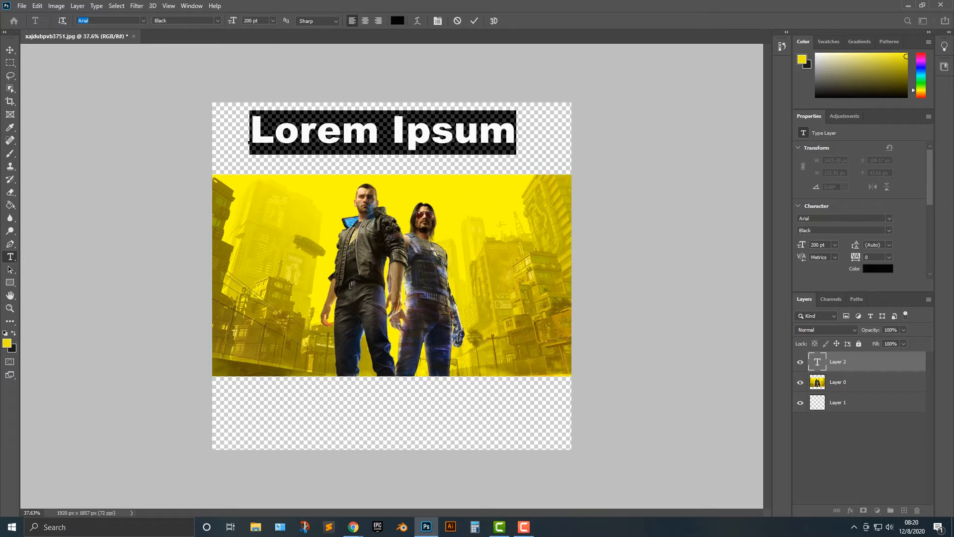
Step: Set the font of the new text line to Arial Black
{"action": "type", "text": "ara"}
{"action": "key", "text": "BackSpace"}
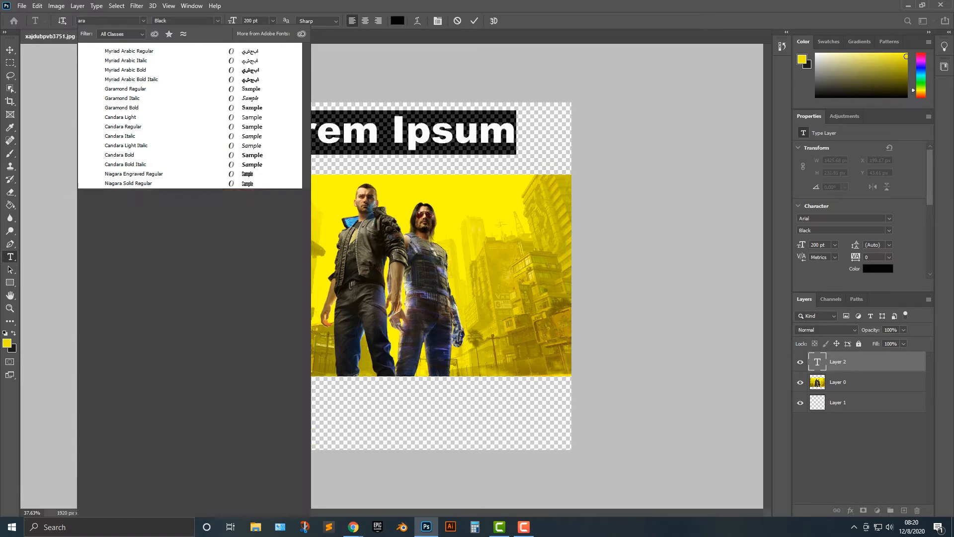
{"action": "type", "text": "ial"}
{"action": "key", "text": "Down"}
{"action": "key", "text": "Down"}
{"action": "key", "text": "Down"}
{"action": "key", "text": "Down"}
{"action": "key", "text": "Down"}
{"action": "key", "text": "Down"}
{"action": "key", "text": "Down"}
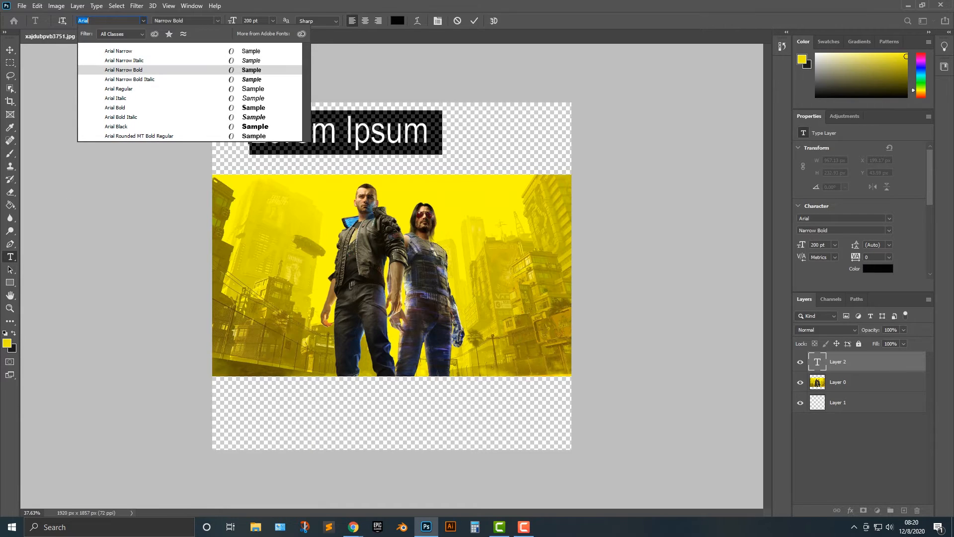
{"action": "key", "text": "Down"}
{"action": "key", "text": "Down"}
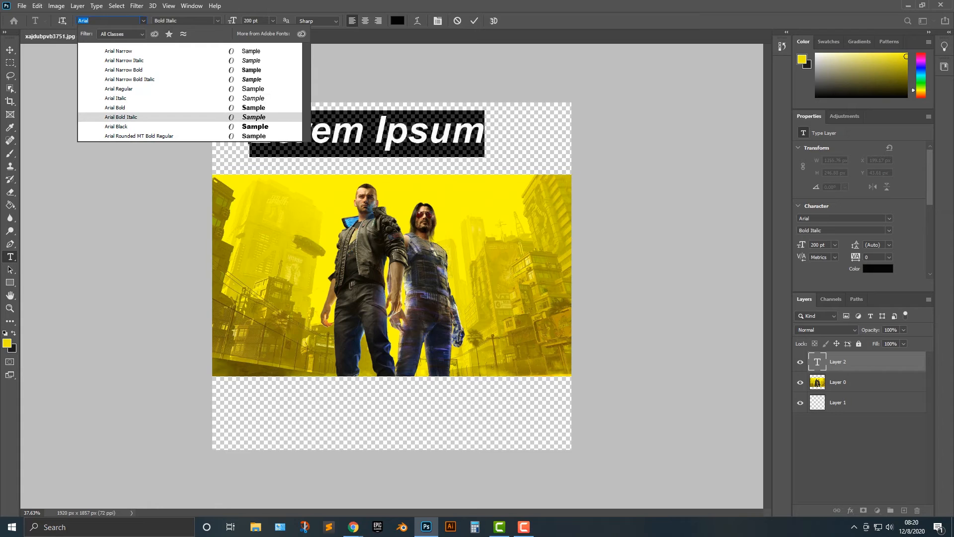
{"action": "key", "text": "Return"}
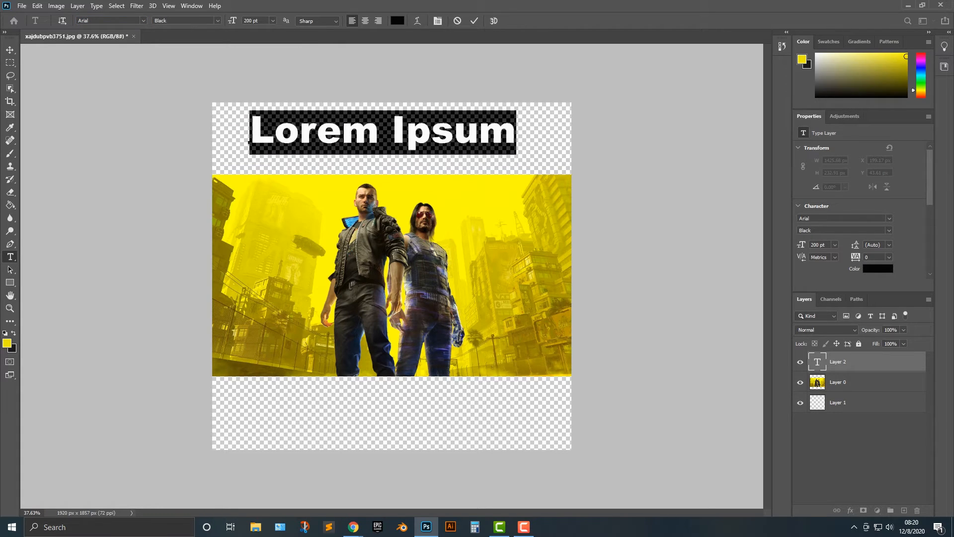
Step: Enter "DO YOU FEEL LUCKY" as the text and move it to the canvas's left edge just above the image
{"action": "type", "text": "DO YOU "}
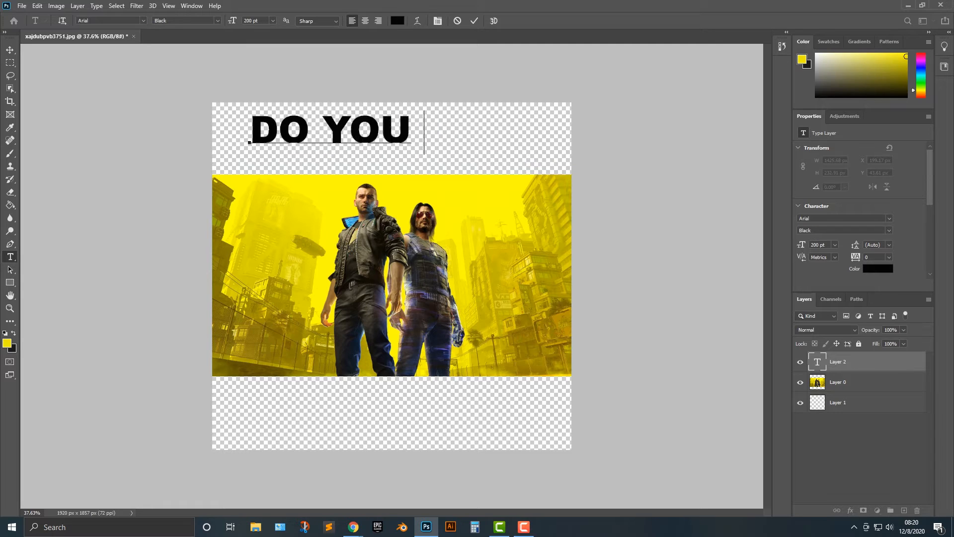
{"action": "type", "text": "FEEL LU"}
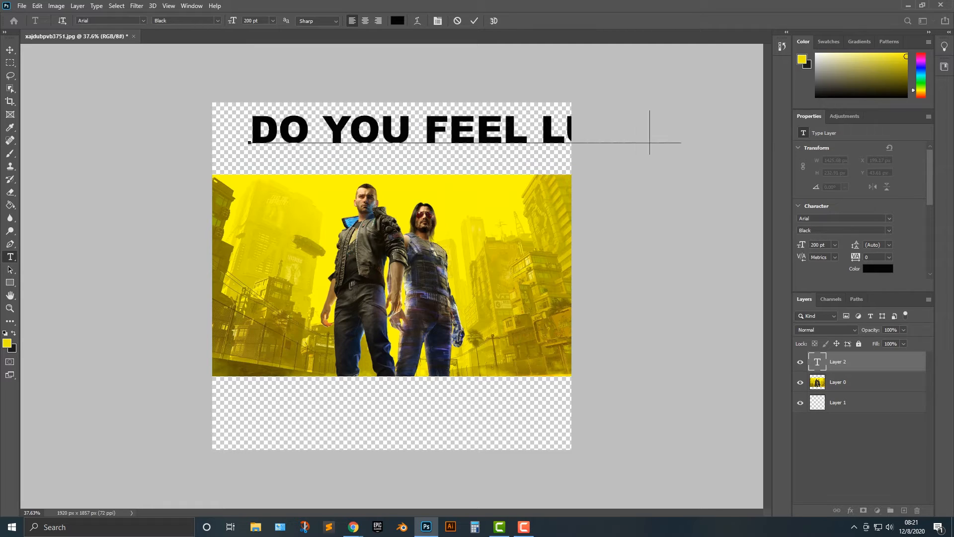
{"action": "type", "text": "U"}
{"action": "left_click", "coordinate": [10, 50]}
{"action": "left_click_drag", "start_coordinate": [306, 128], "coordinate": [271, 153]}
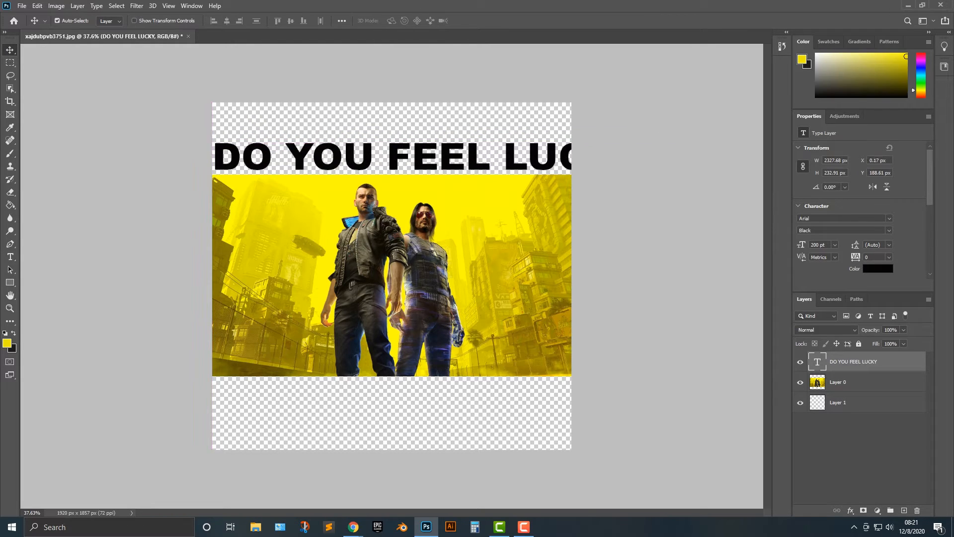
Step: Scale the "DO YOU FEEL LUCKY" text to about 1807 px wide and centre it above the image
{"action": "left_click", "coordinate": [57, 6]}
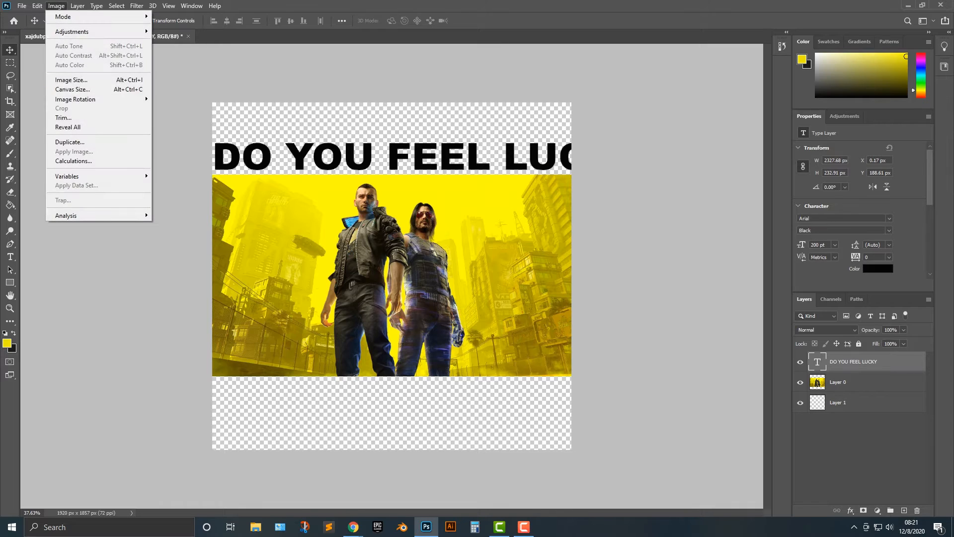
{"action": "mouse_move", "coordinate": [75, 99]}
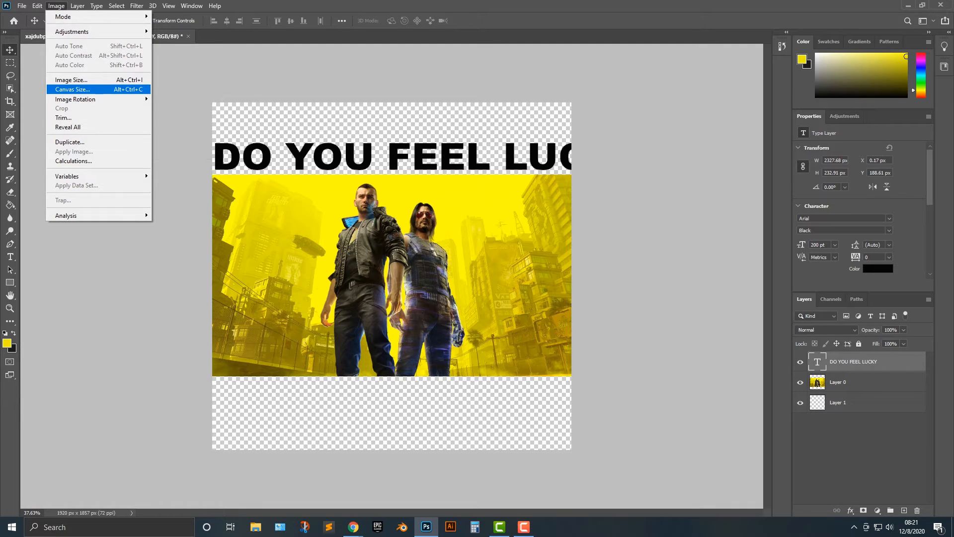
{"action": "left_click", "coordinate": [37, 6]}
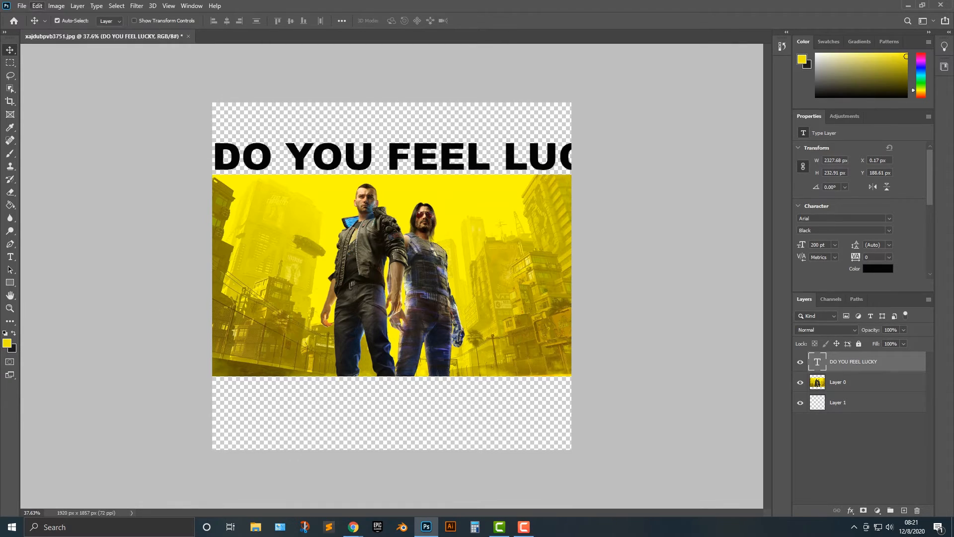
{"action": "left_click", "coordinate": [38, 6]}
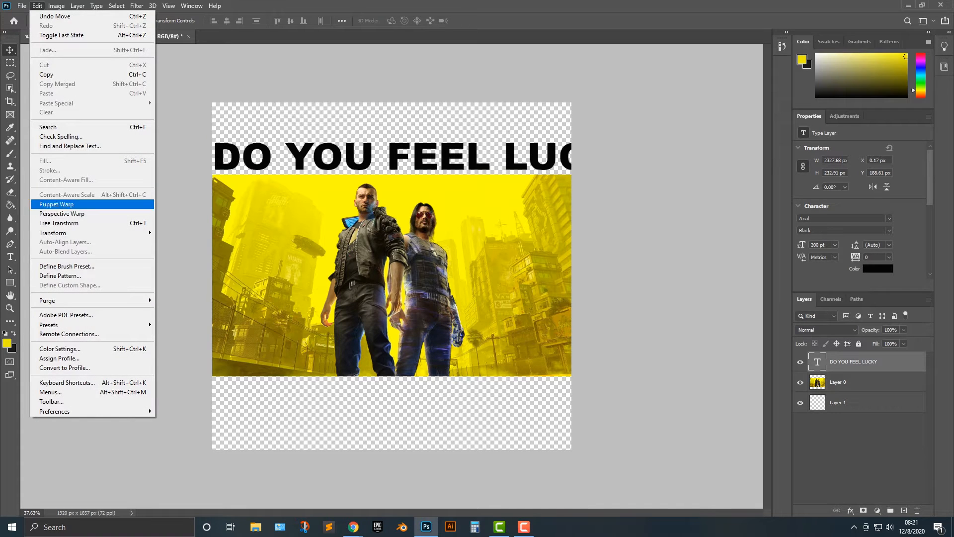
{"action": "left_click", "coordinate": [172, 247]}
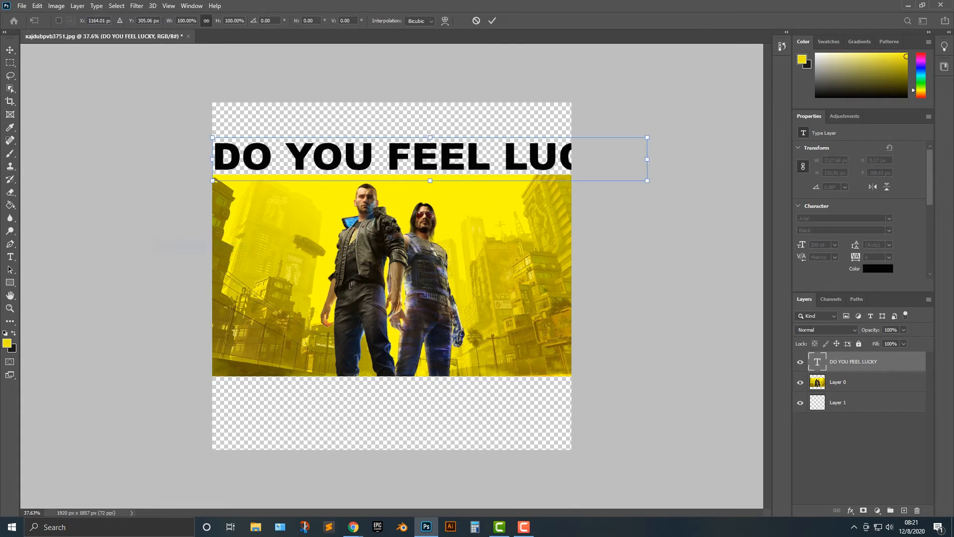
{"action": "left_click_drag", "start_coordinate": [647, 137], "coordinate": [561, 141]}
{"action": "left_click_drag", "start_coordinate": [505, 157], "coordinate": [506, 153]}
{"action": "key", "text": "Return"}
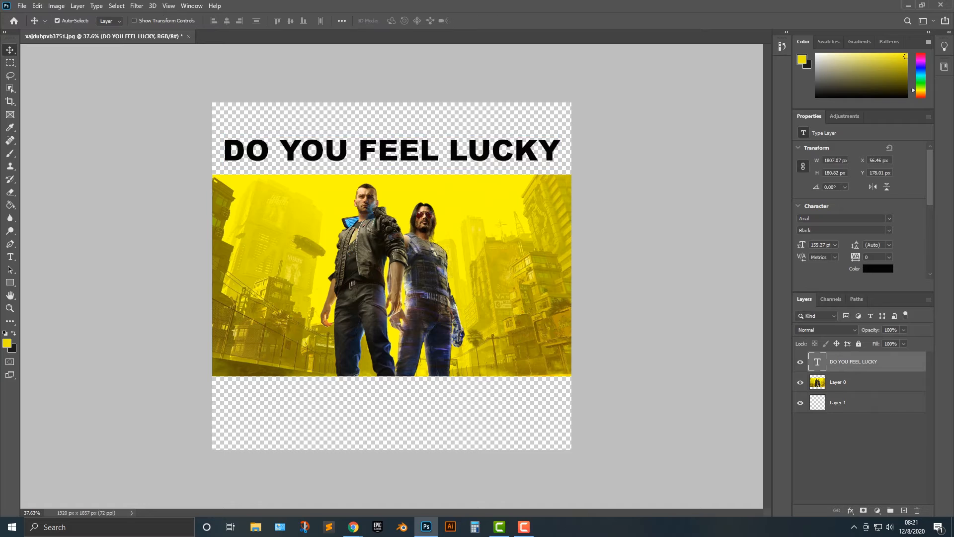
Step: Duplicate the "DO YOU FEEL LUCKY" text below the image and change the copy to "DO YOU, PUNK?"
{"action": "left_click_drag", "start_coordinate": [437, 141], "coordinate": [437, 386]}
{"action": "double_click", "coordinate": [433, 394]}
{"action": "triple_click", "coordinate": [433, 393]}
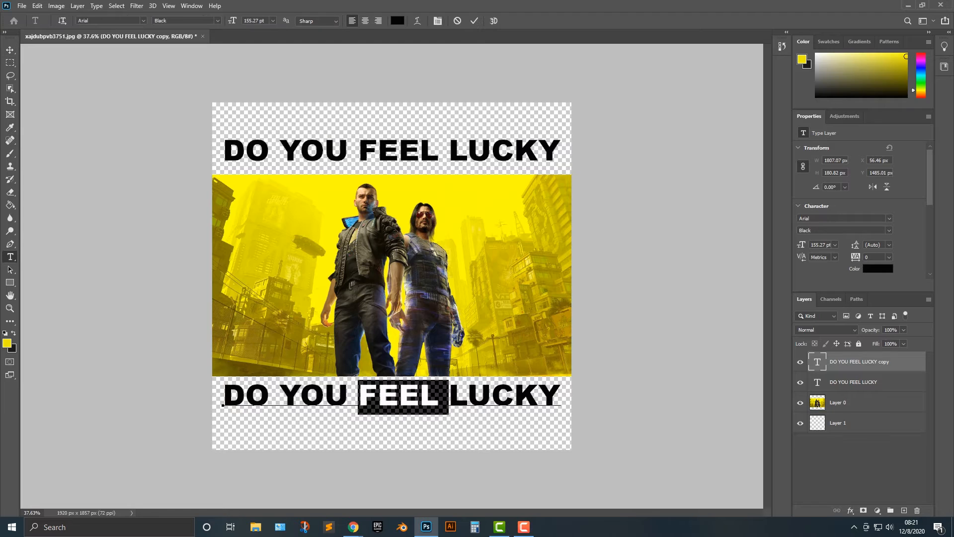
{"action": "type", "text": "D"}
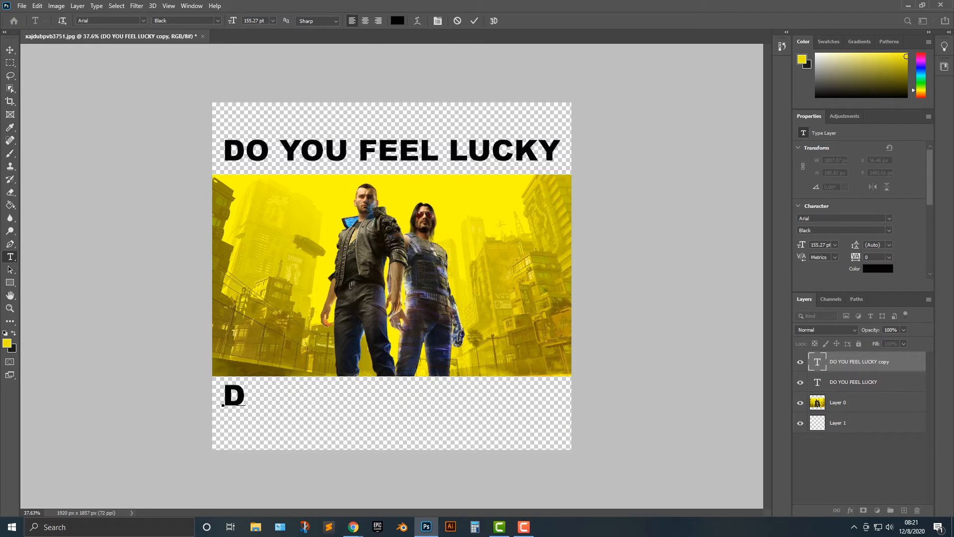
{"action": "type", "text": "o"}
{"action": "key", "text": "BackSpace"}
{"action": "type", "text": "O You"}
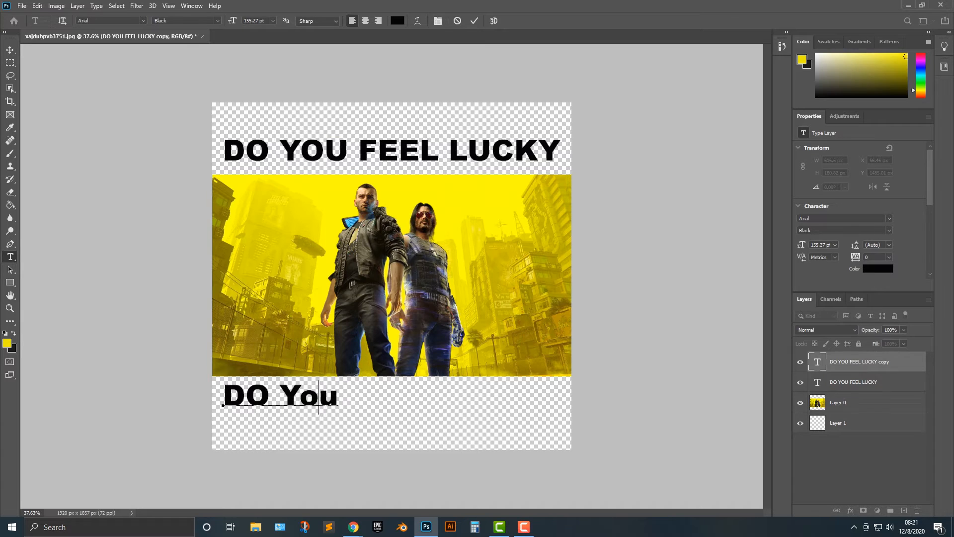
{"action": "key", "text": "BackSpace"}
{"action": "key", "text": "BackSpace"}
{"action": "type", "text": "OU, B"}
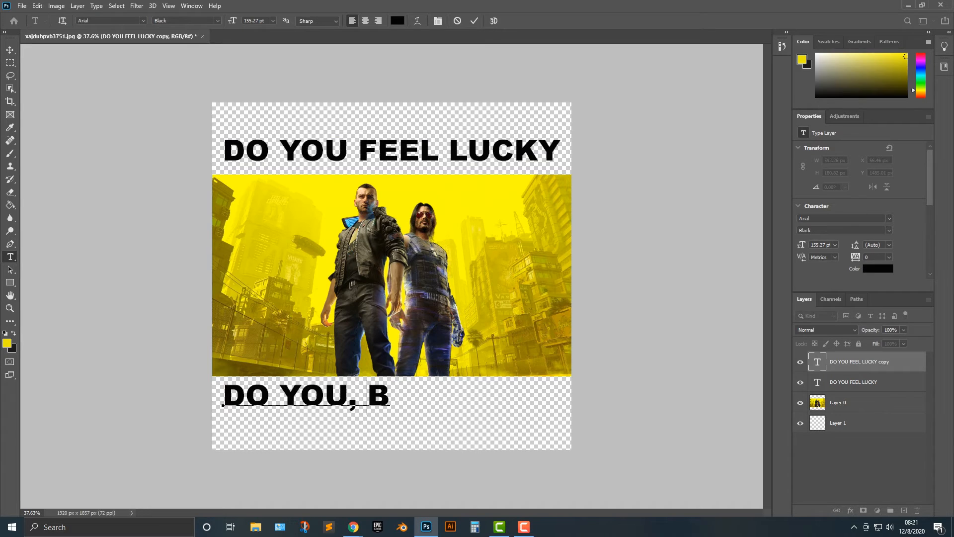
{"action": "key", "text": "BackSpace"}
{"action": "type", "text": "PUn"}
{"action": "key", "text": "BackSpace"}
{"action": "type", "text": "NK"}
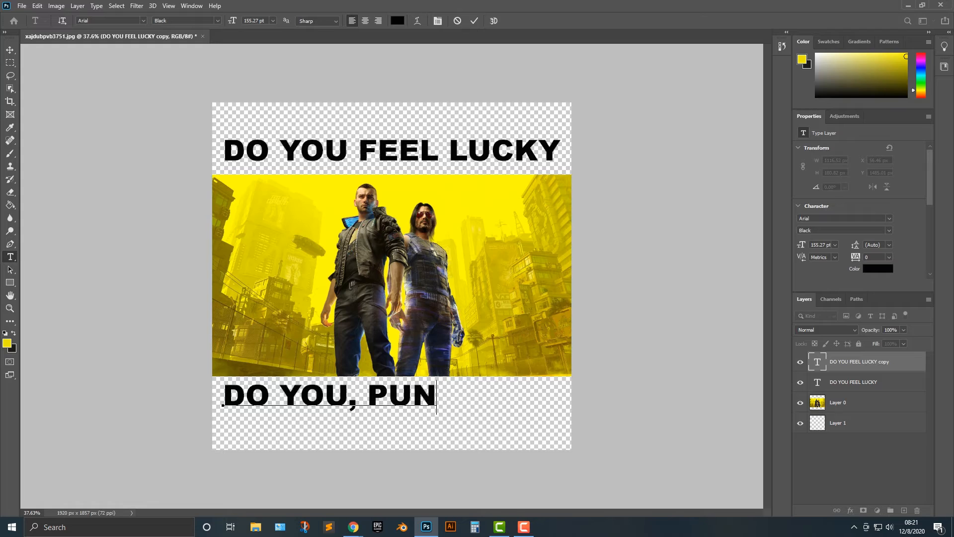
{"action": "key", "text": "ctrl+Return"}
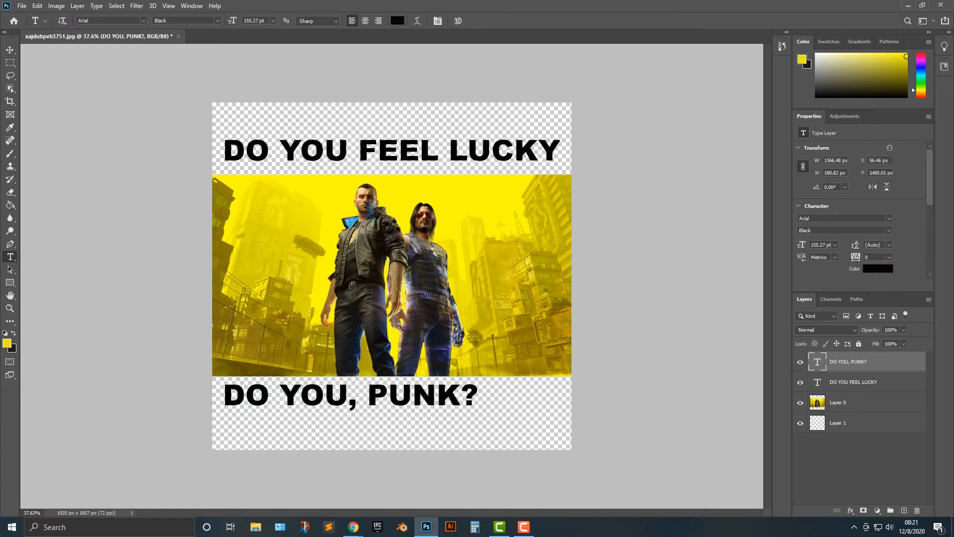
Step: Add a question mark to the end of the "DO YOU FEEL LUCKY" text above the image
{"action": "left_click", "coordinate": [545, 151]}
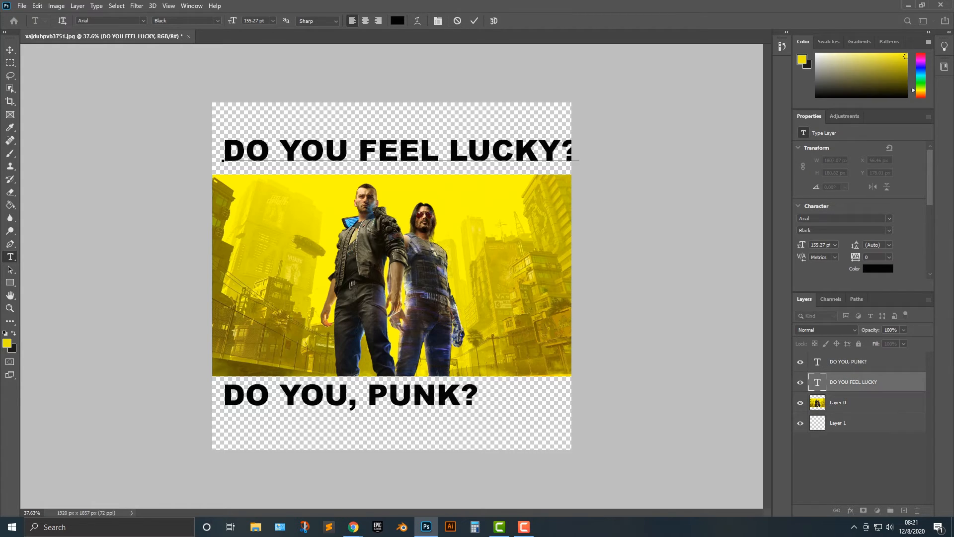
{"action": "type", "text": "?"}
{"action": "key", "text": "ctrl+Return"}
{"action": "key", "text": "v"}
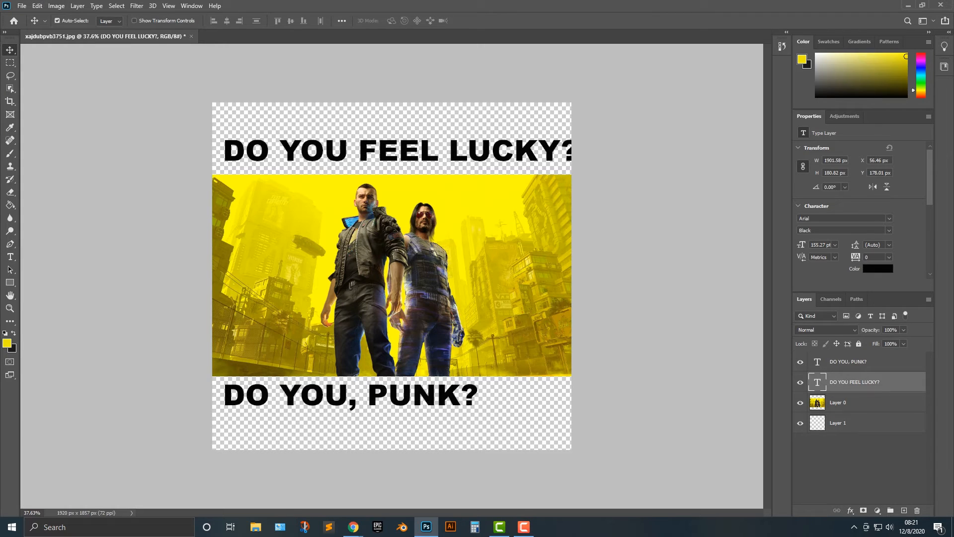
Step: Scale the "DO YOU FEEL LUCKY?" text to about 1872 px wide so it fits centred across the canvas above the image
{"action": "left_click", "coordinate": [37, 6]}
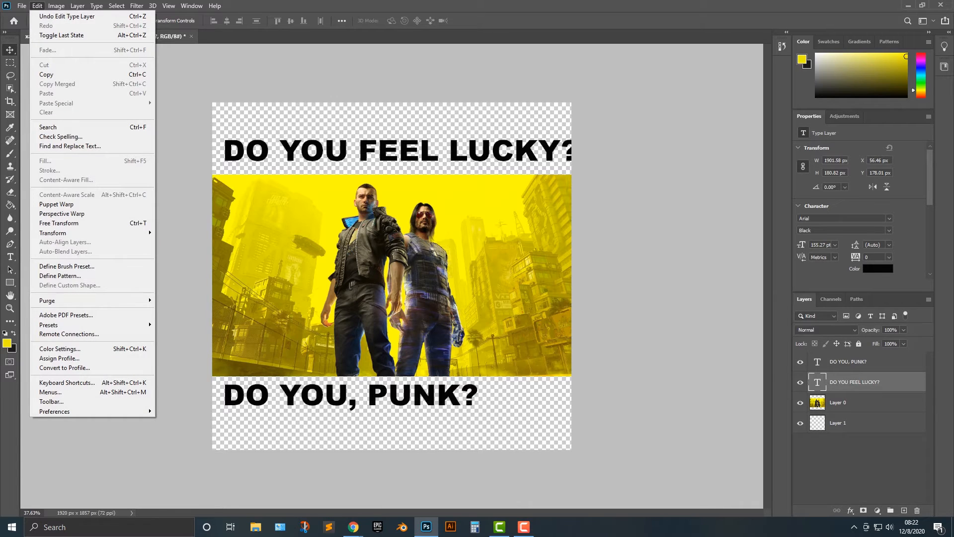
{"action": "mouse_move", "coordinate": [75, 232]}
{"action": "left_click", "coordinate": [189, 246]}
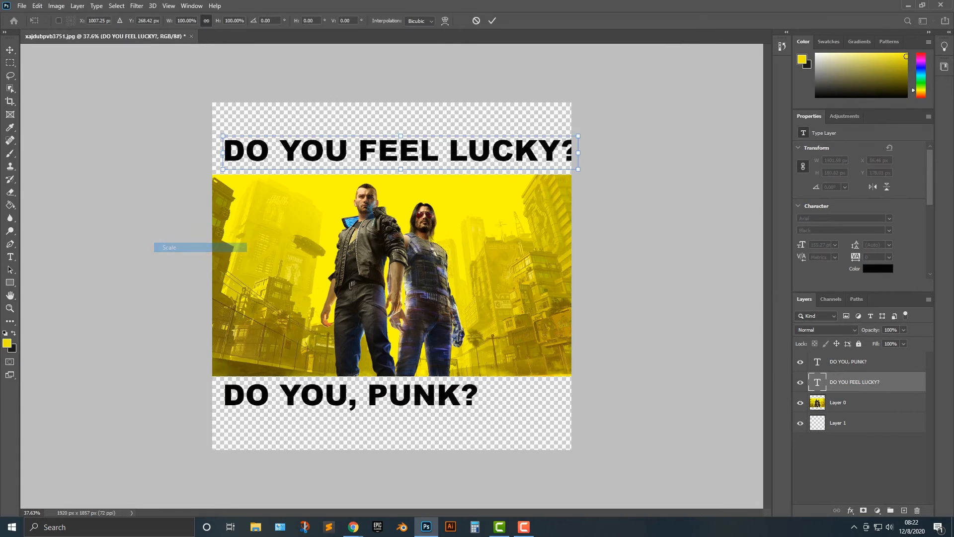
{"action": "mouse_move", "coordinate": [578, 136]}
{"action": "left_mouse_down"}
{"action": "mouse_move", "coordinate": [519, 157]}
{"action": "mouse_move", "coordinate": [567, 135]}
{"action": "left_mouse_up"}
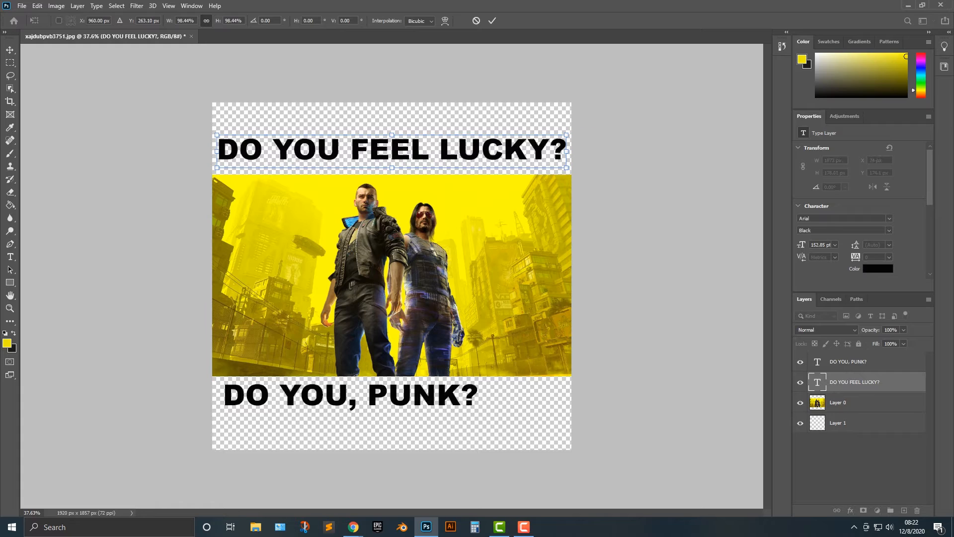
{"action": "key", "text": "Return"}
Step: Centre the "DO YOU, PUNK?" text below the image and scale it to about 1880 px wide
{"action": "left_click_drag", "start_coordinate": [348, 395], "coordinate": [389, 395]}
{"action": "left_click", "coordinate": [37, 5]}
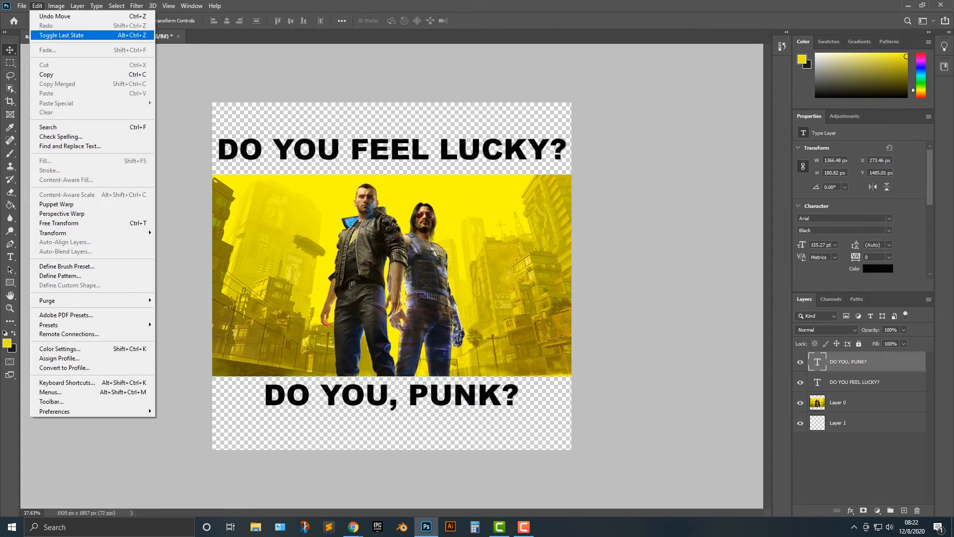
{"action": "mouse_move", "coordinate": [53, 233]}
{"action": "left_click", "coordinate": [169, 247]}
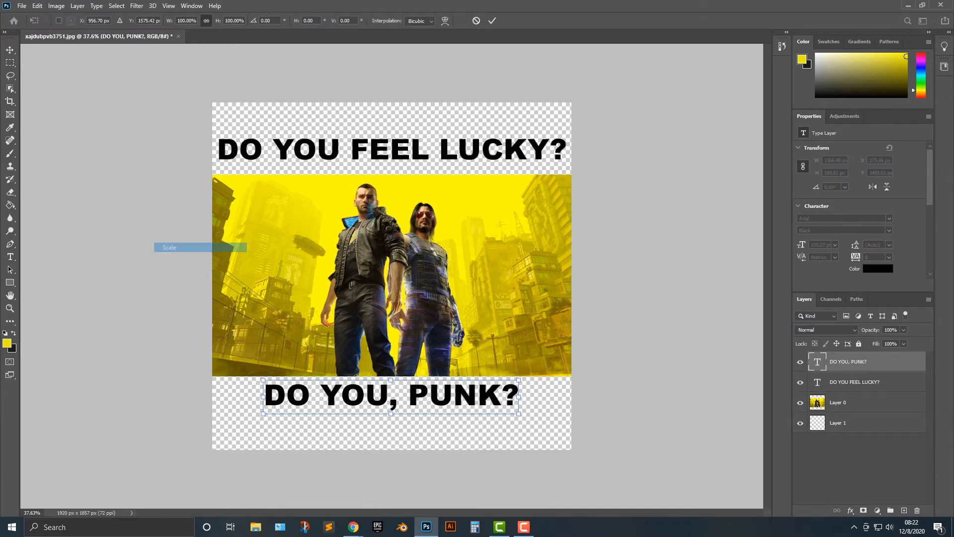
{"action": "left_click_drag", "start_coordinate": [521, 396], "coordinate": [566, 397]}
{"action": "key", "text": "Return"}
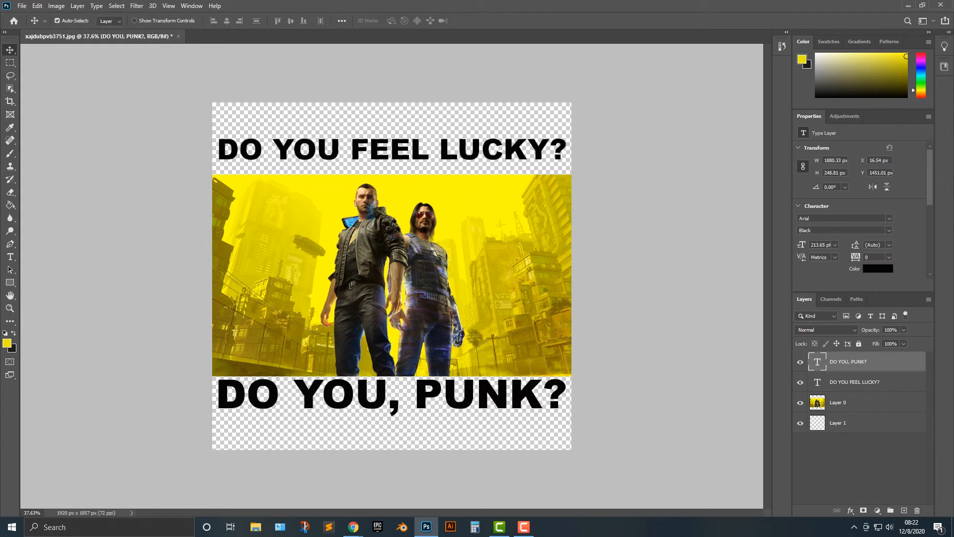
Step: Move "DO YOU, PUNK?" down to about Y 1494 px and nudge "DO YOU FEEL LUCKY?" slightly closer to the image
{"action": "left_click_drag", "start_coordinate": [411, 376], "coordinate": [409, 407]}
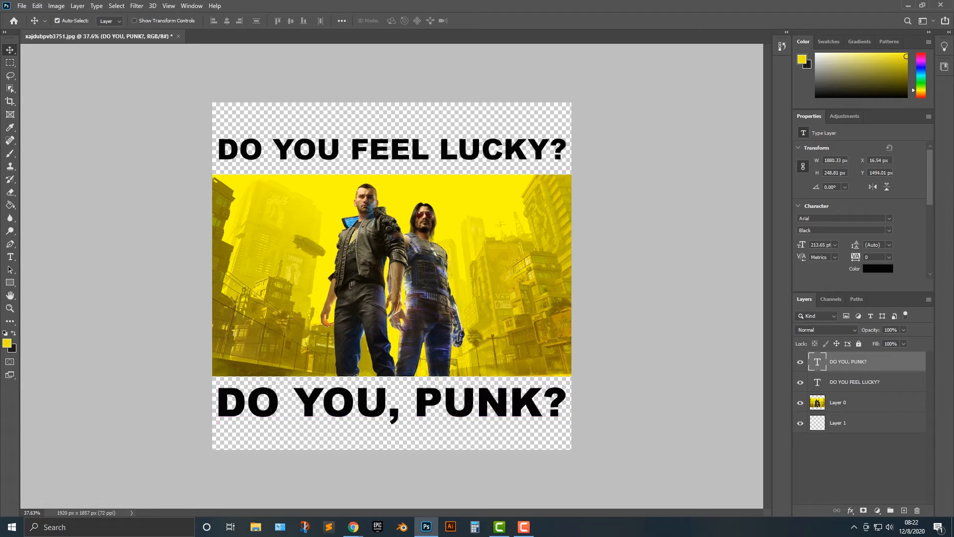
{"action": "left_click_drag", "start_coordinate": [464, 150], "coordinate": [462, 155]}
{"action": "left_click", "coordinate": [467, 403]}
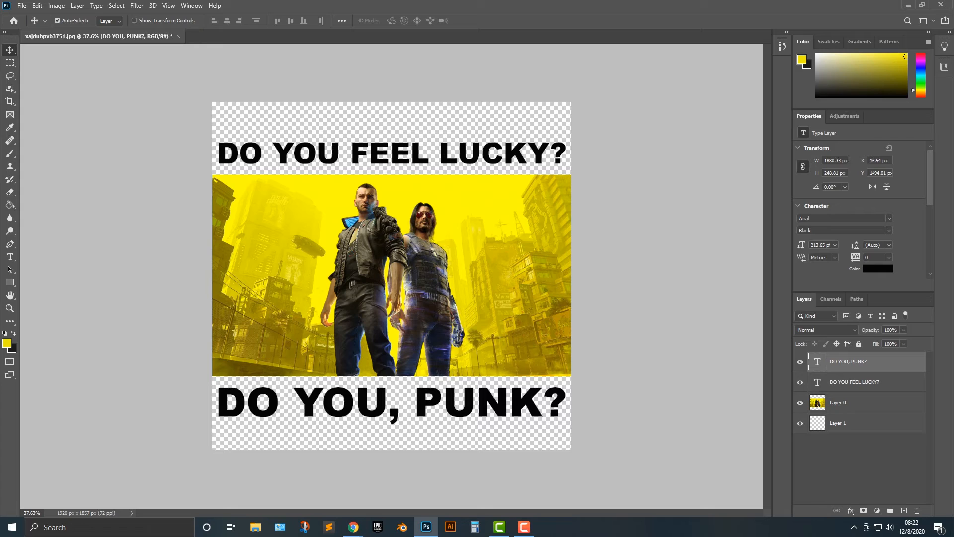
{"action": "left_click_drag", "start_coordinate": [516, 386], "coordinate": [517, 386]}
Step: Crop the empty canvas above the upper caption and below the lower caption, leaving about 1920 × 1591 px
{"action": "key", "text": "c"}
{"action": "left_click_drag", "start_coordinate": [391, 102], "coordinate": [391, 119]}
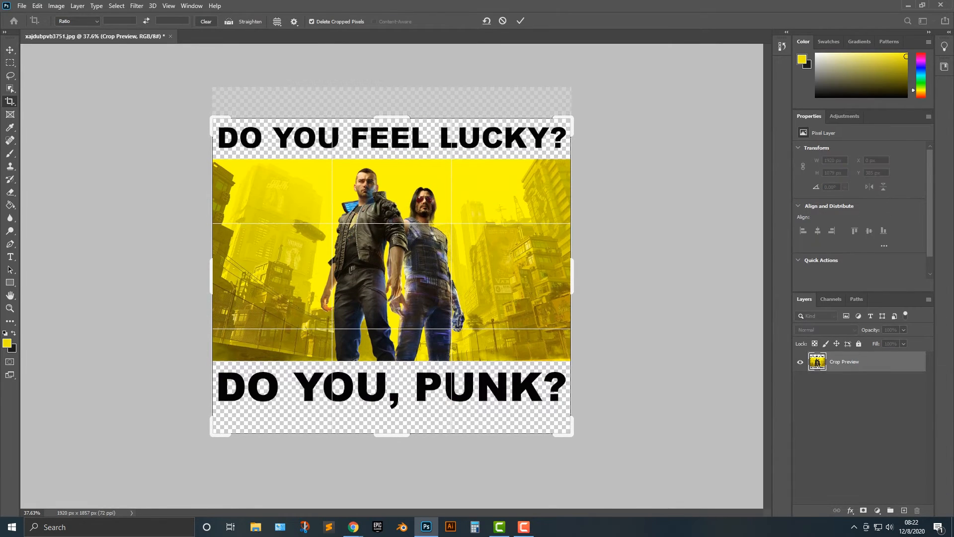
{"action": "key", "text": "Return"}
{"action": "left_click", "coordinate": [392, 433]}
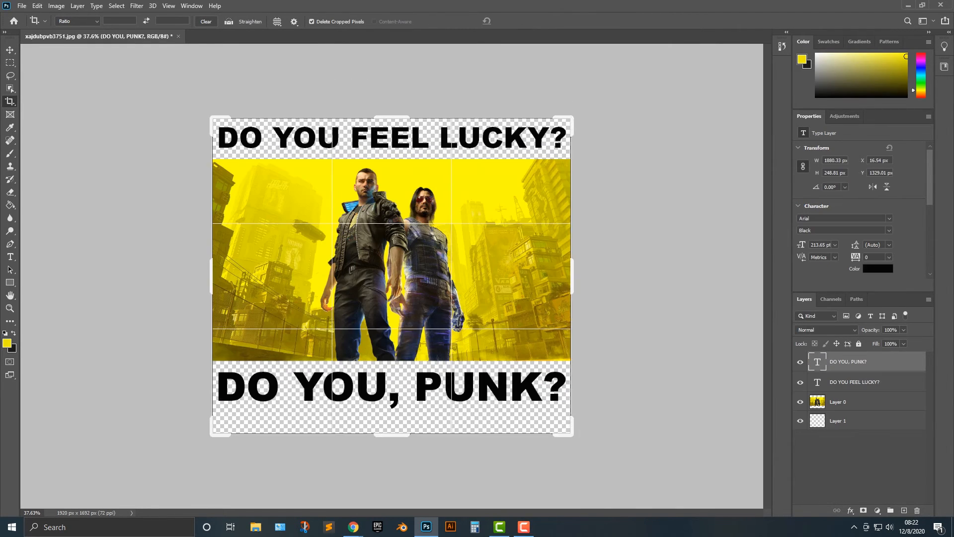
{"action": "left_click_drag", "start_coordinate": [391, 434], "coordinate": [391, 426]}
{"action": "key", "text": "Return"}
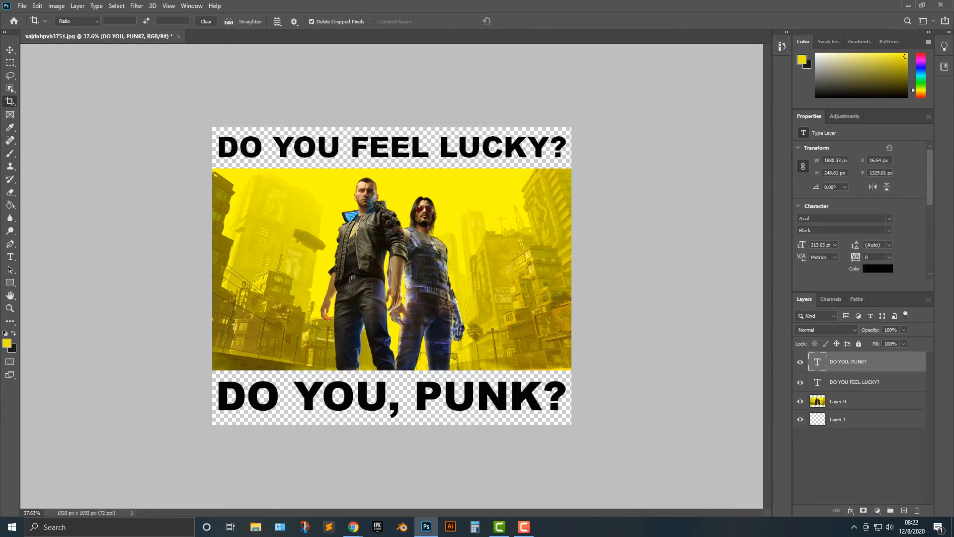
Step: Recolour the "DO YOU FEEL LUCKY?" text with a yellow sampled from the image, efeb03
{"action": "key", "text": "t"}
{"action": "triple_click", "coordinate": [495, 148]}
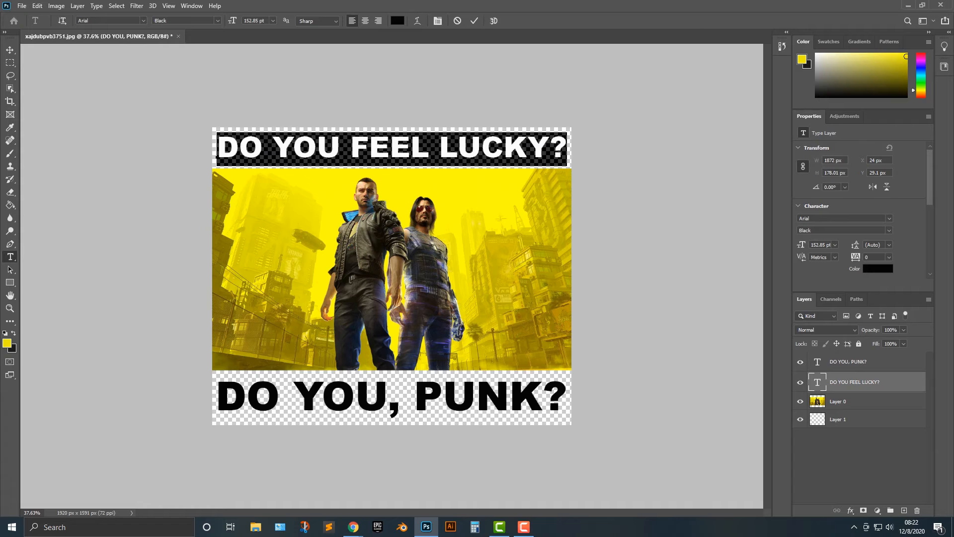
{"action": "left_click", "coordinate": [397, 20]}
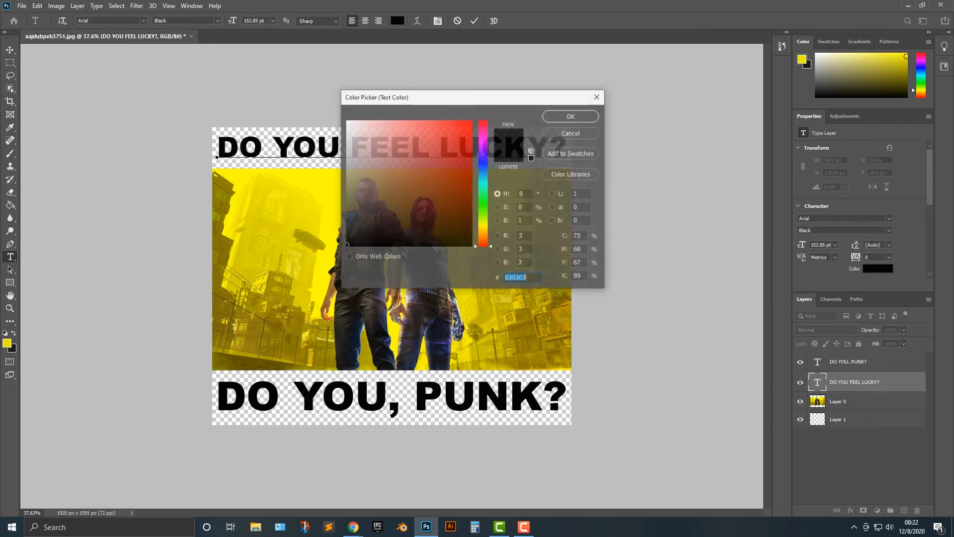
{"action": "left_click", "coordinate": [324, 199]}
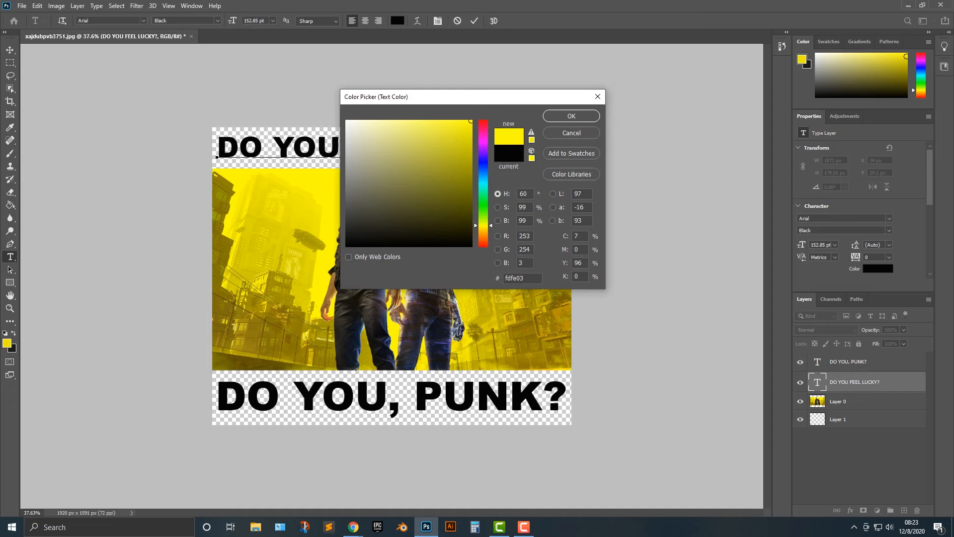
{"action": "left_click", "coordinate": [308, 209]}
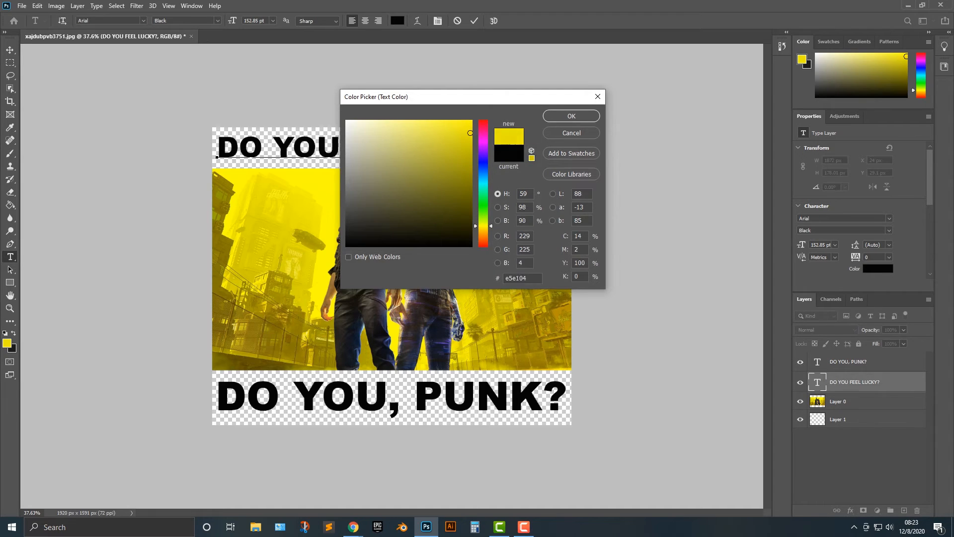
{"action": "left_click_drag", "start_coordinate": [308, 208], "coordinate": [323, 198]}
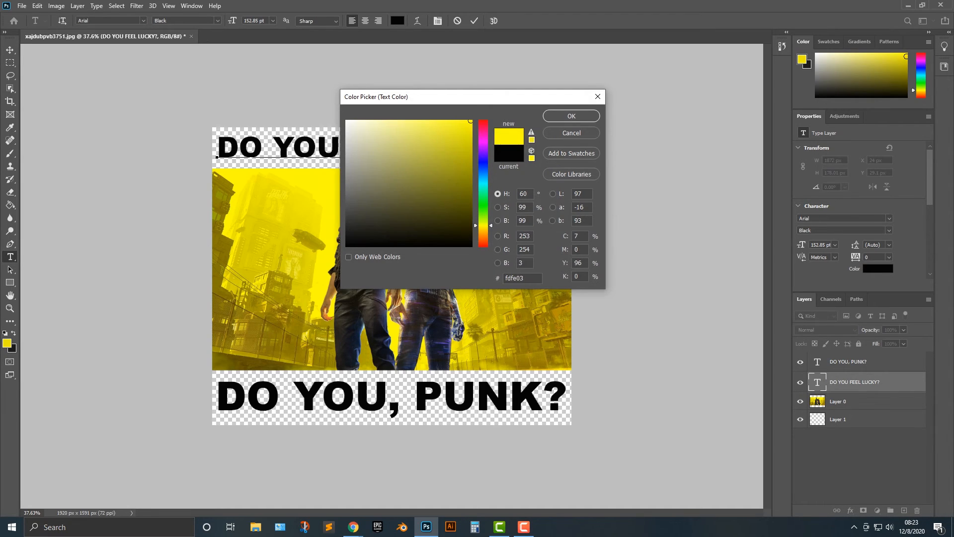
{"action": "left_click", "coordinate": [308, 209]}
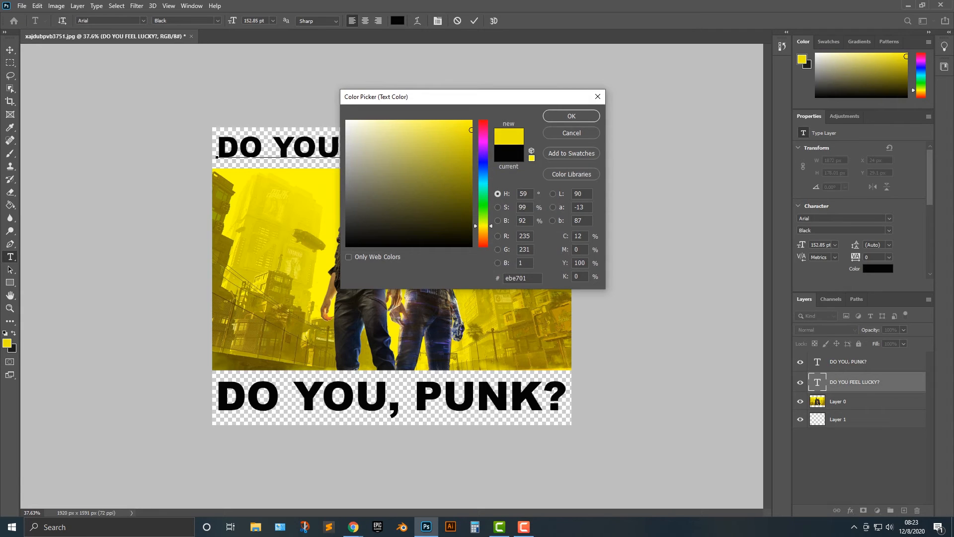
{"action": "mouse_move", "coordinate": [308, 218]}
{"action": "left_mouse_down"}
{"action": "mouse_move", "coordinate": [303, 254]}
{"action": "mouse_move", "coordinate": [273, 308]}
{"action": "mouse_move", "coordinate": [308, 214]}
{"action": "left_mouse_up"}
{"action": "left_click", "coordinate": [571, 115]}
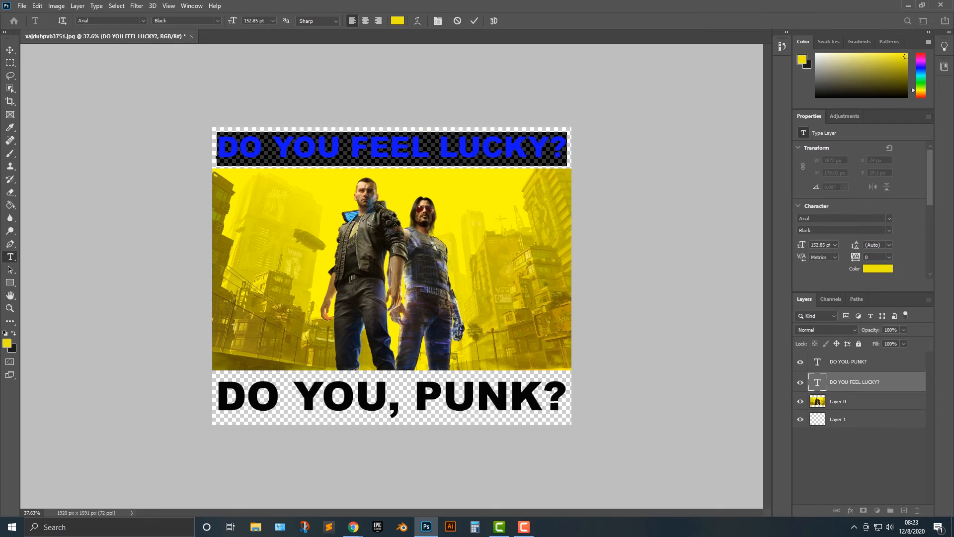
{"action": "key", "text": "ctrl+Return"}
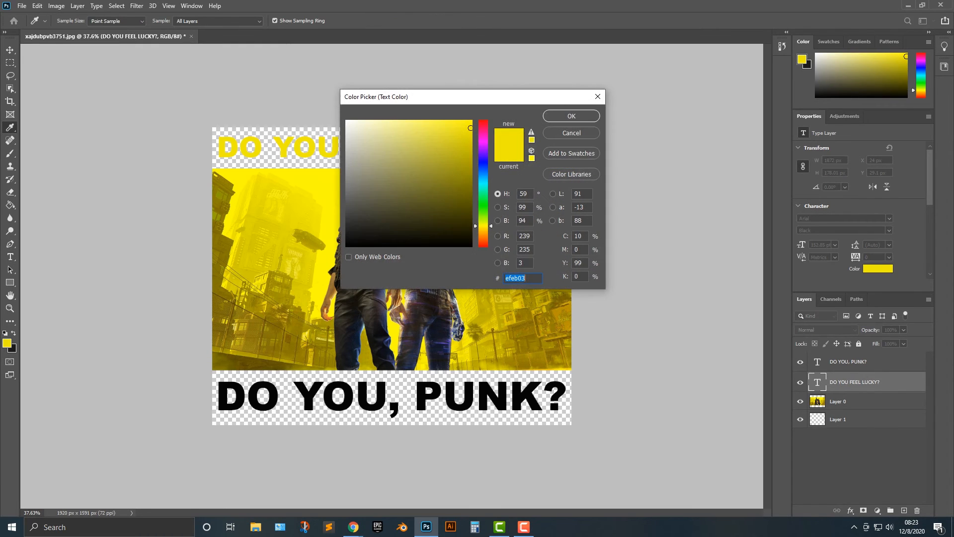
{"action": "left_click", "coordinate": [571, 117]}
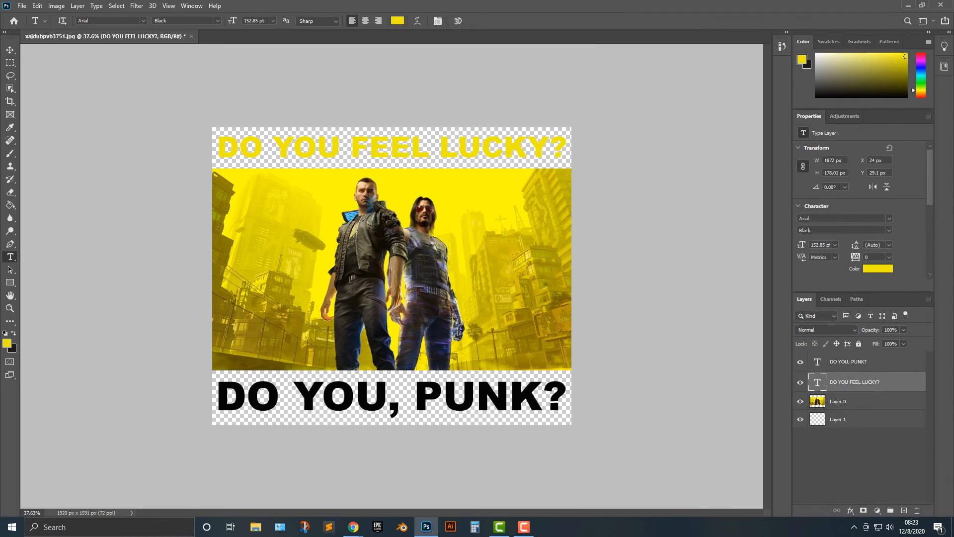
Step: Recolour the "DO YOU, PUNK?" text to the same yellow, efeb03
{"action": "left_click", "coordinate": [476, 397]}
{"action": "triple_click", "coordinate": [476, 398]}
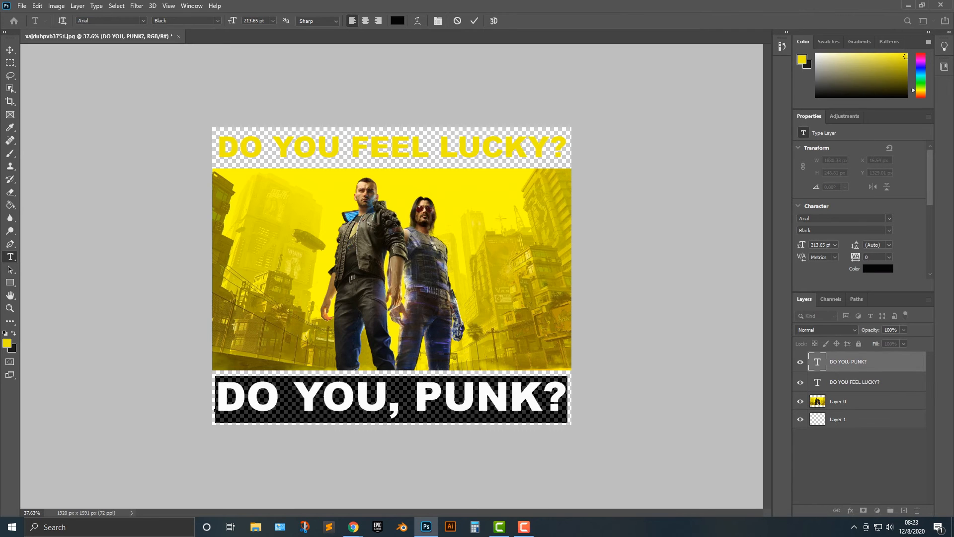
{"action": "left_click", "coordinate": [397, 21]}
{"action": "type", "text": "efeb03"}
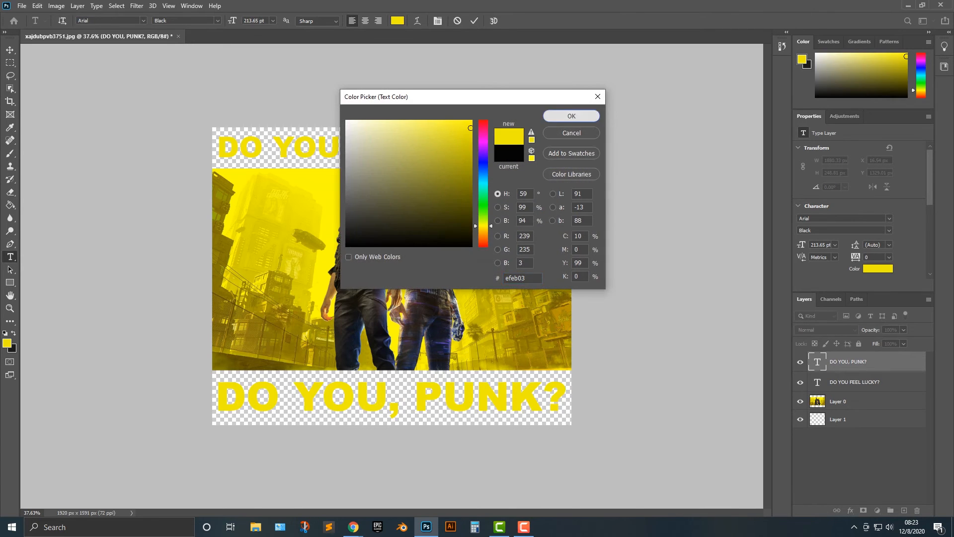
{"action": "key", "text": "Return"}
Step: Set the foreground colour to dark grey 2a2a2a and fill the background layer, Layer 1, with it
{"action": "left_click", "coordinate": [845, 419]}
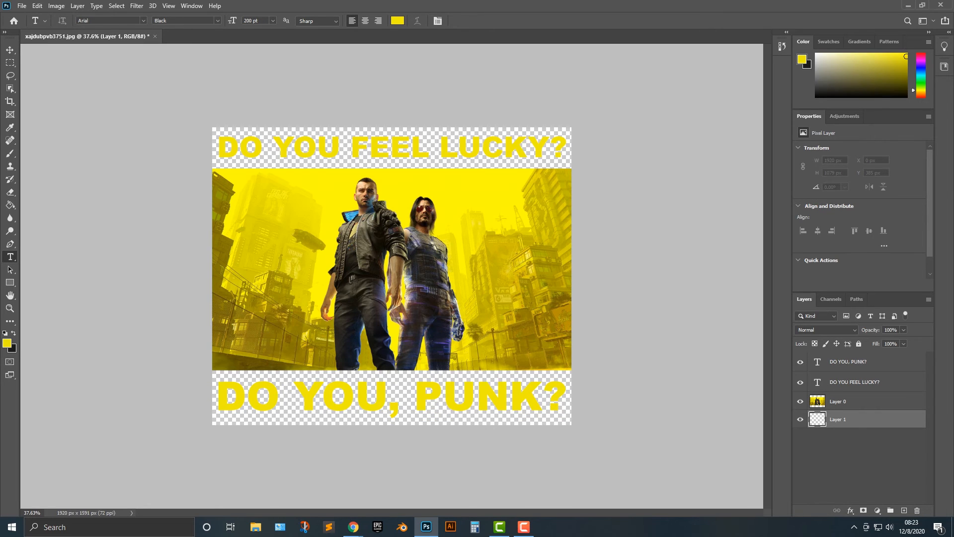
{"action": "left_click", "coordinate": [7, 343]}
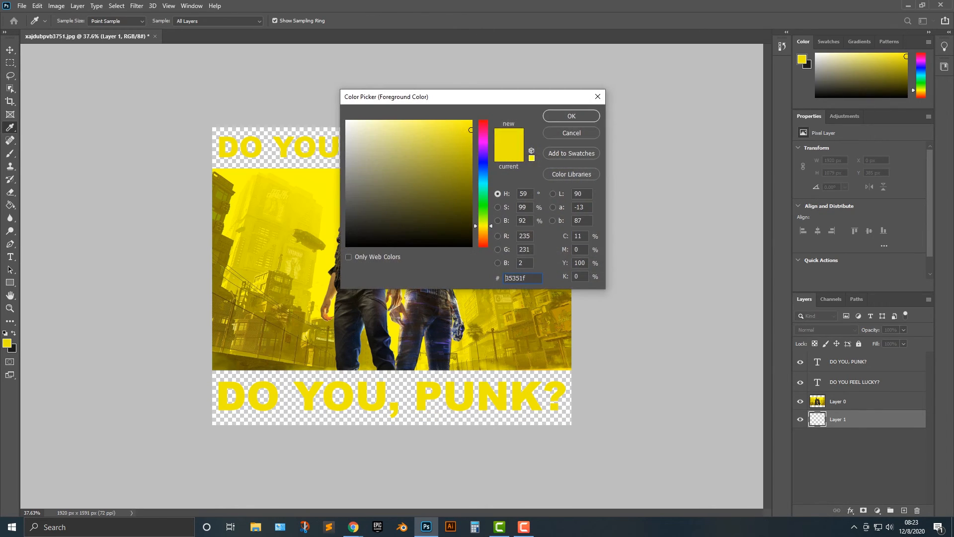
{"action": "left_click", "coordinate": [346, 233]}
{"action": "left_click_drag", "start_coordinate": [346, 233], "coordinate": [346, 226]}
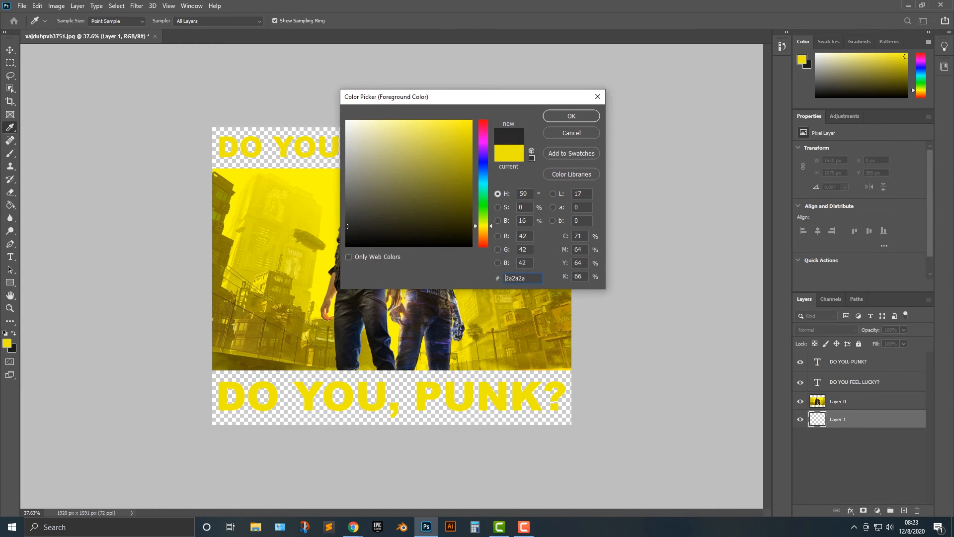
{"action": "left_click", "coordinate": [572, 116]}
{"action": "key", "text": "t"}
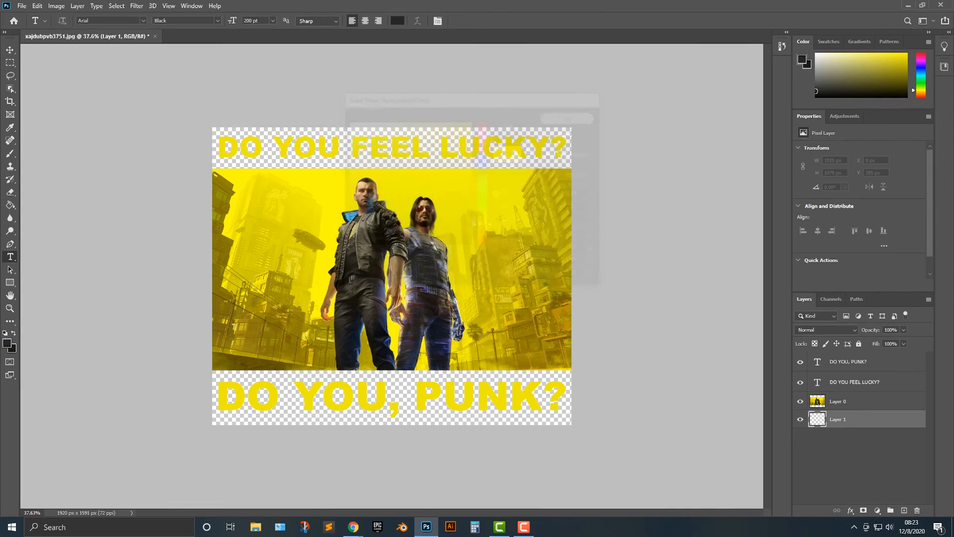
{"action": "key", "text": "g"}
{"action": "left_click", "coordinate": [409, 279]}
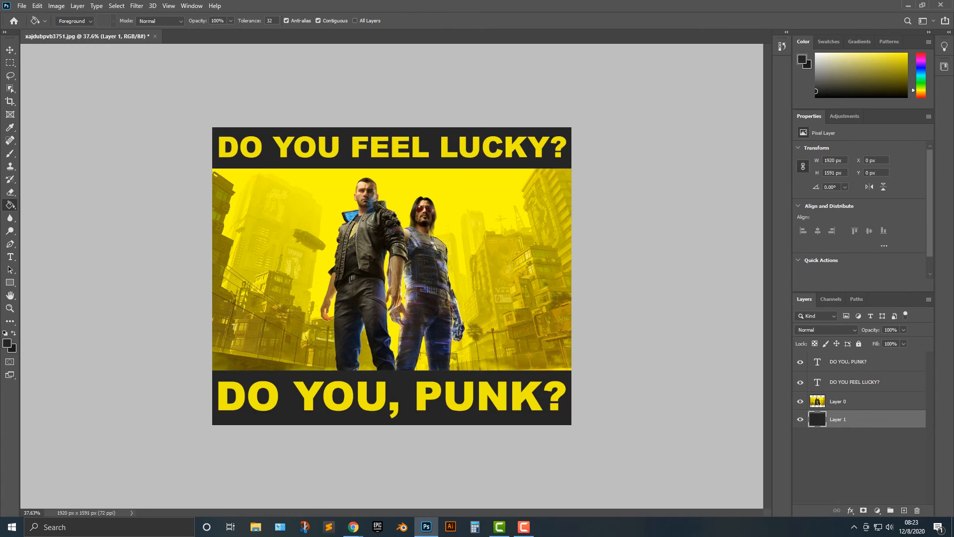
{"action": "key", "text": "v"}
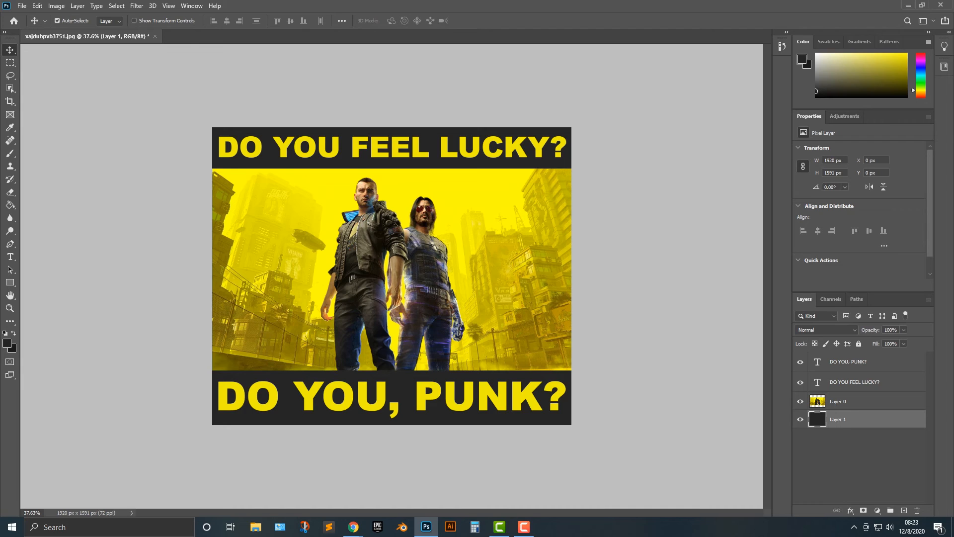
{"action": "key", "text": "t"}
{"action": "double_click", "coordinate": [511, 398]}
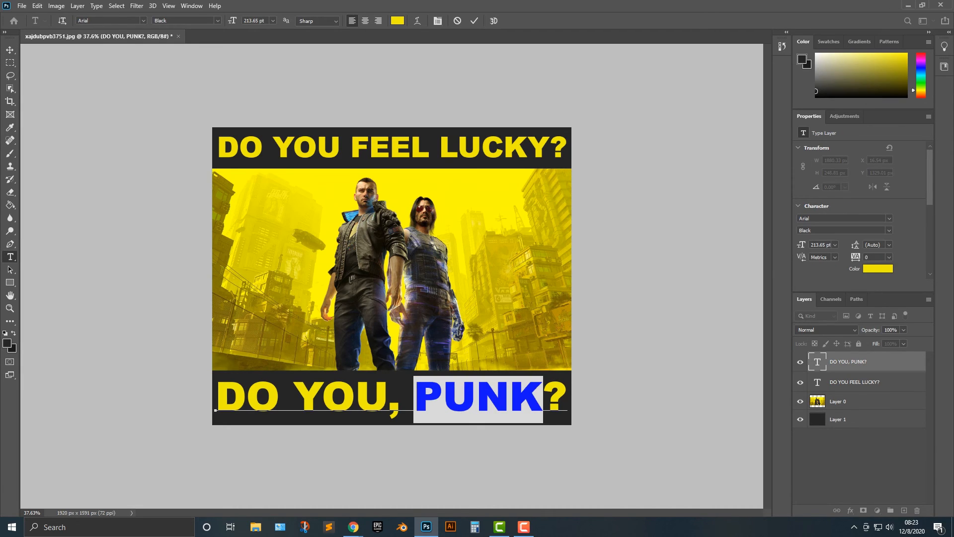
{"action": "left_click", "coordinate": [397, 21]}
{"action": "left_click", "coordinate": [483, 161]}
{"action": "left_click_drag", "start_coordinate": [397, 154], "coordinate": [432, 188]}
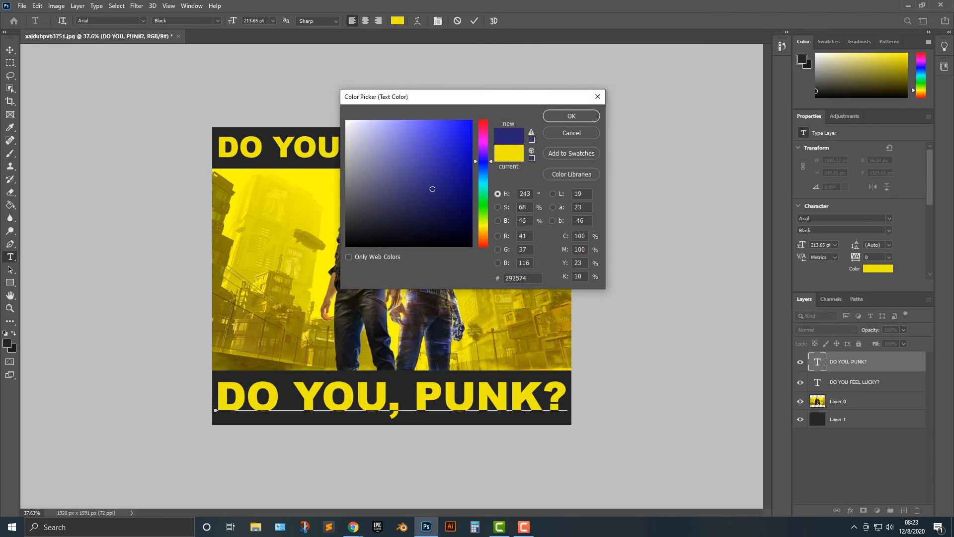
{"action": "left_click_drag", "start_coordinate": [422, 338], "coordinate": [430, 309]}
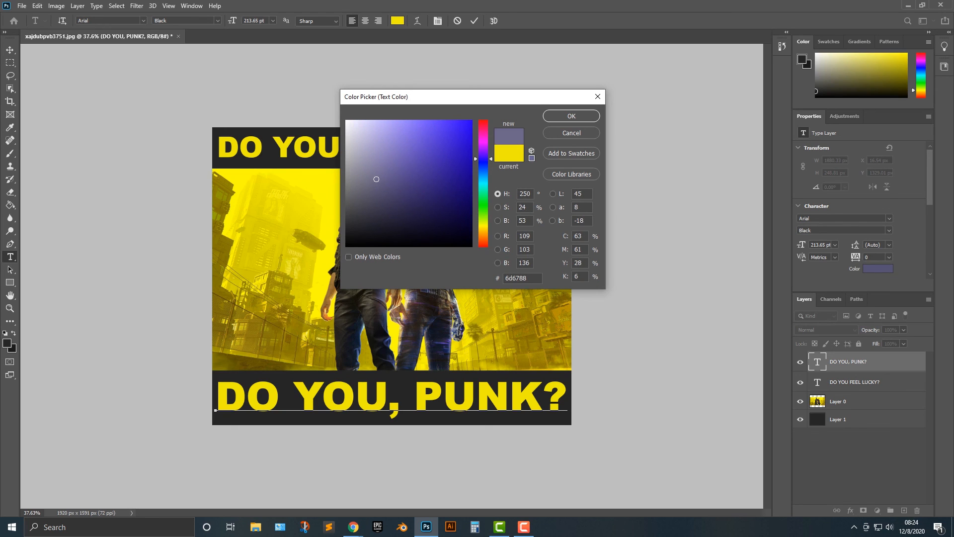
{"action": "key", "text": "Escape"}
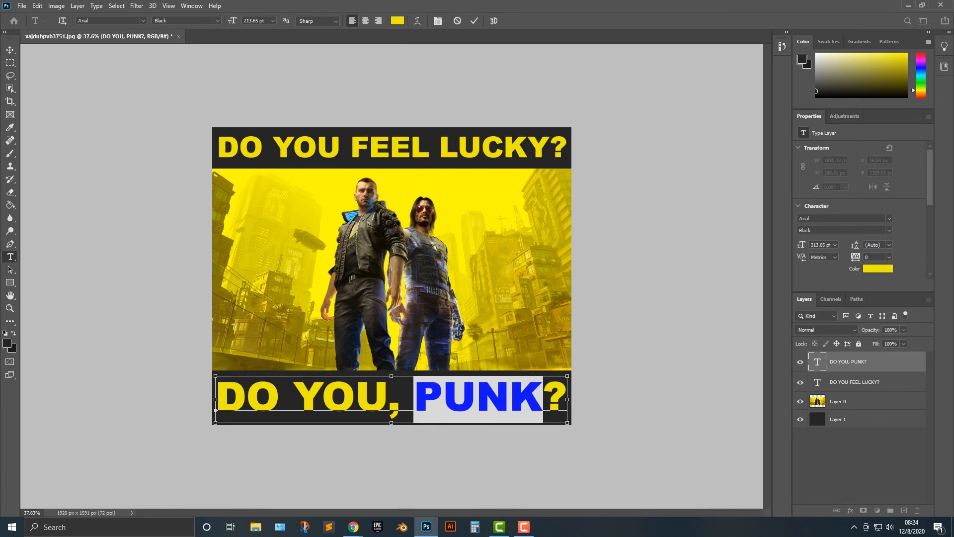
{"action": "left_click", "coordinate": [508, 399]}
{"action": "left_click", "coordinate": [10, 49]}
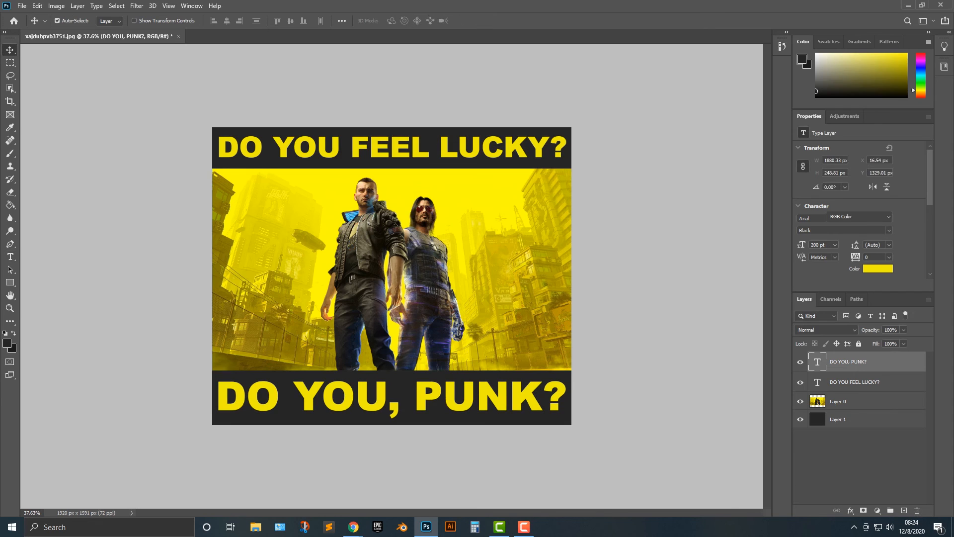
{"action": "left_click", "coordinate": [134, 199]}
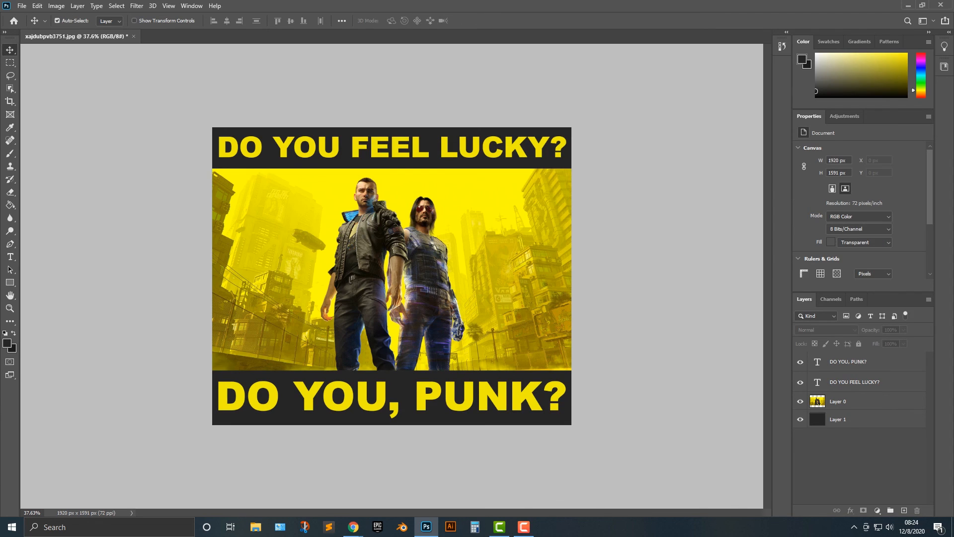